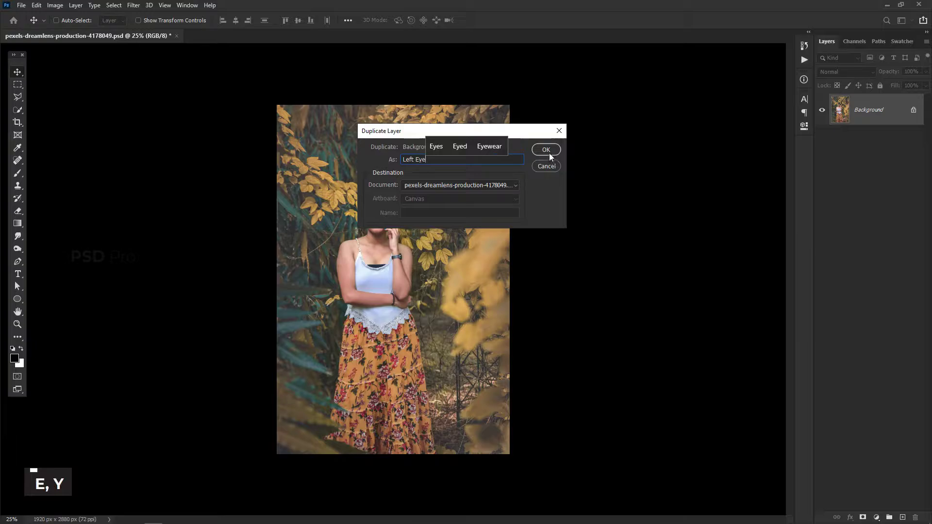
Step: Duplicate the Background layer as "Left Eye", and duplicate that copy as "Right Eye"
click(549, 153)
right_click(901, 113)
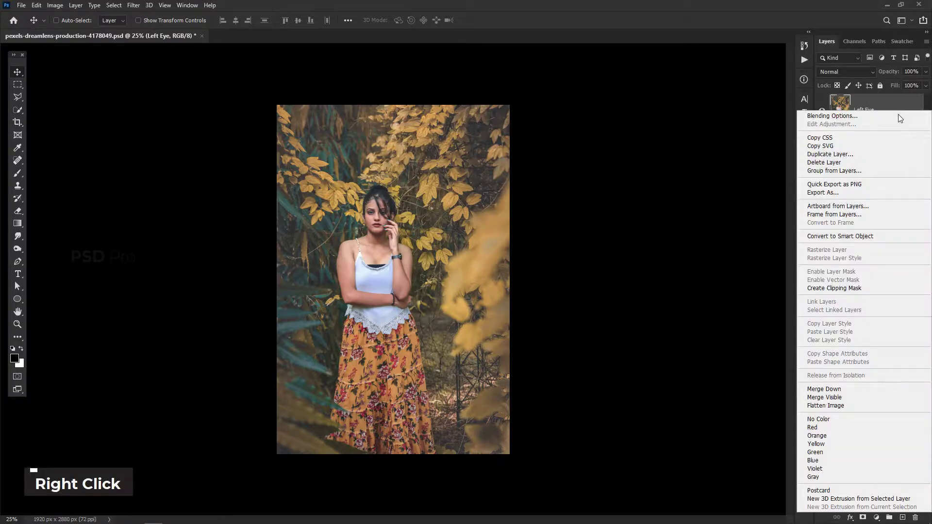
click(828, 154)
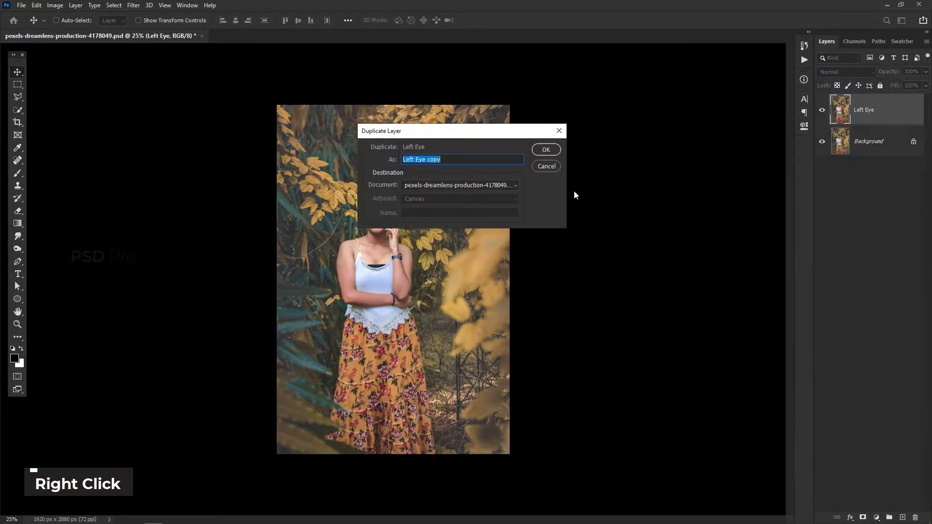
drag(440, 159, 395, 161)
key(BackSpace)
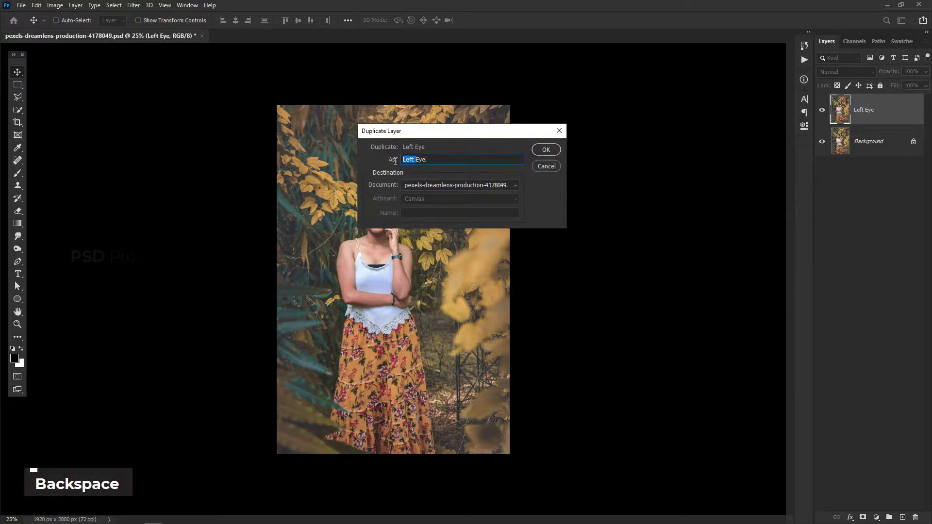
text(Right)
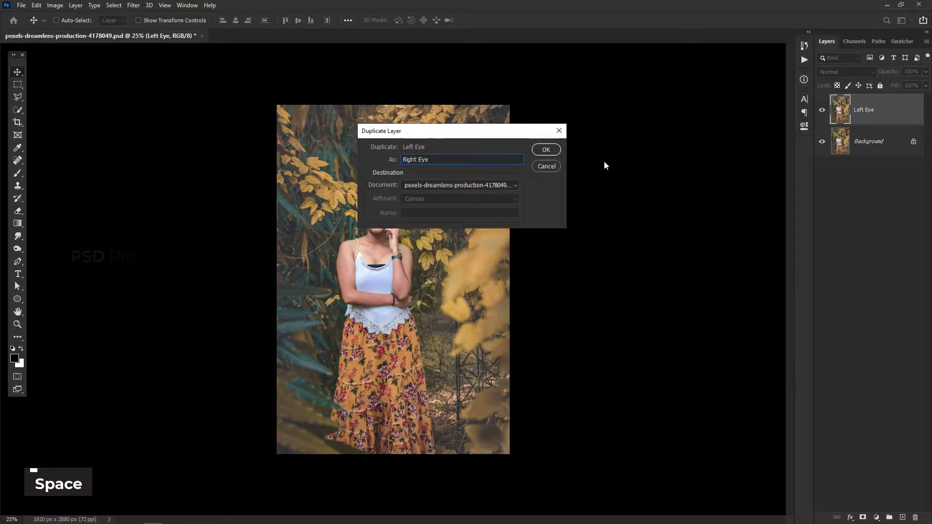
click(543, 151)
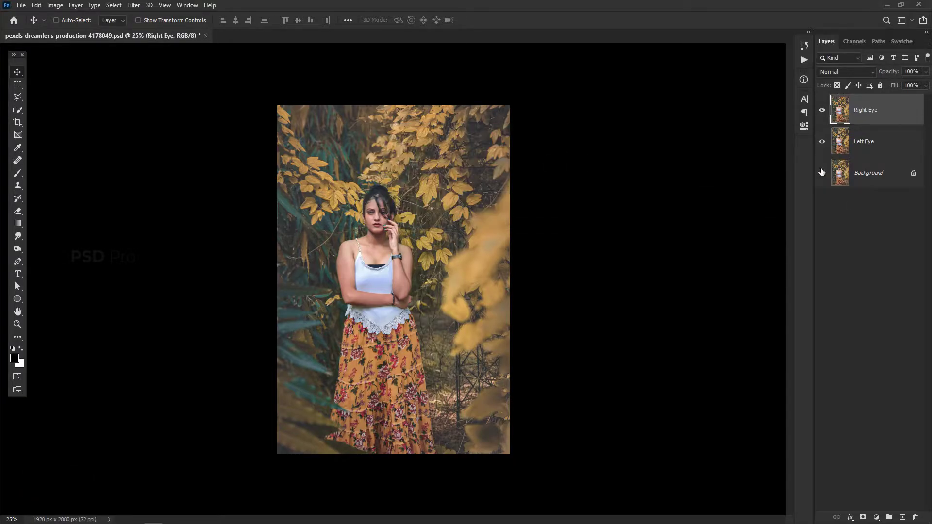
Step: Leave only the Left Eye layer visible and turn off its G and B channels in the blending options
click(912, 142)
double_click(913, 144)
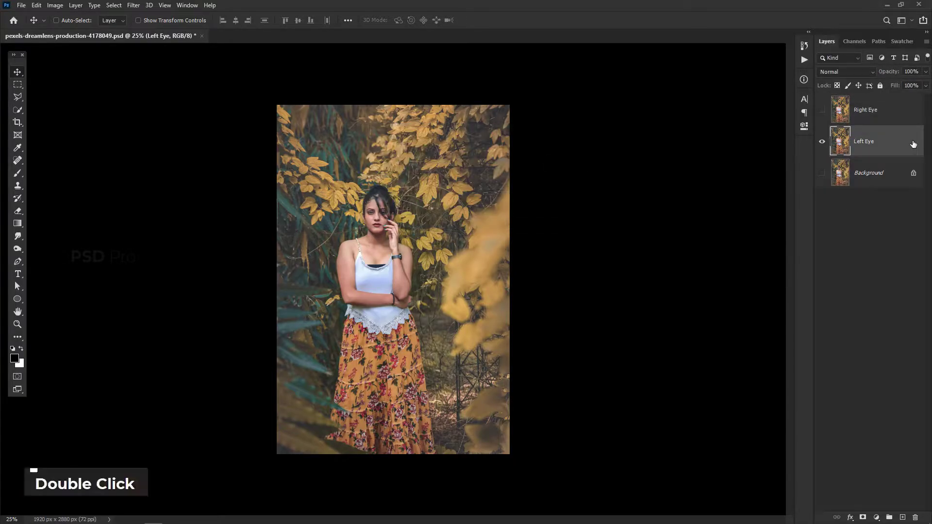
click(454, 231)
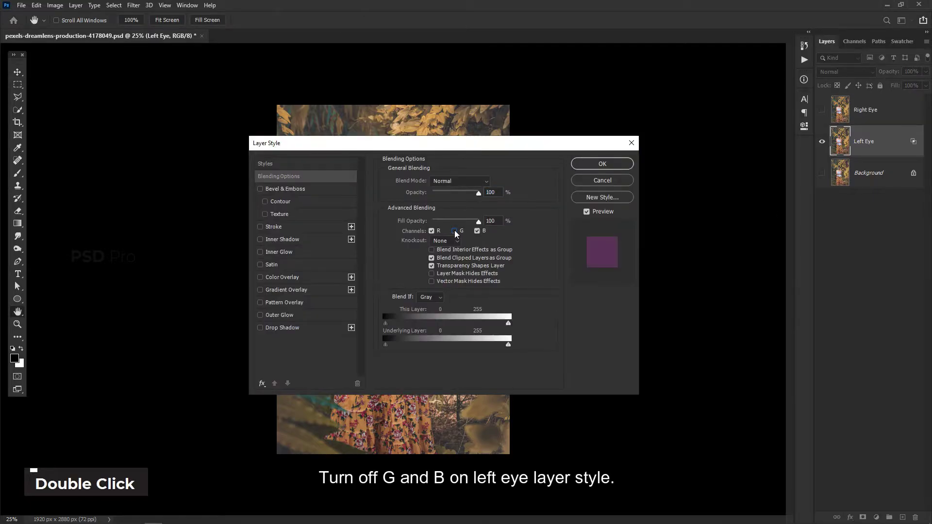
click(477, 231)
click(602, 165)
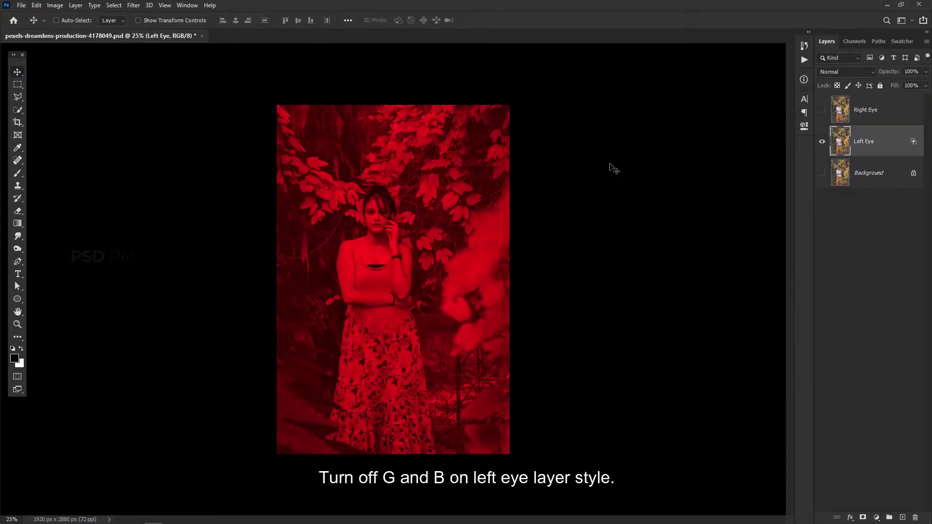
Step: Hide the Left Eye layer, show Right Eye and turn off its R channel in the blending options
click(820, 142)
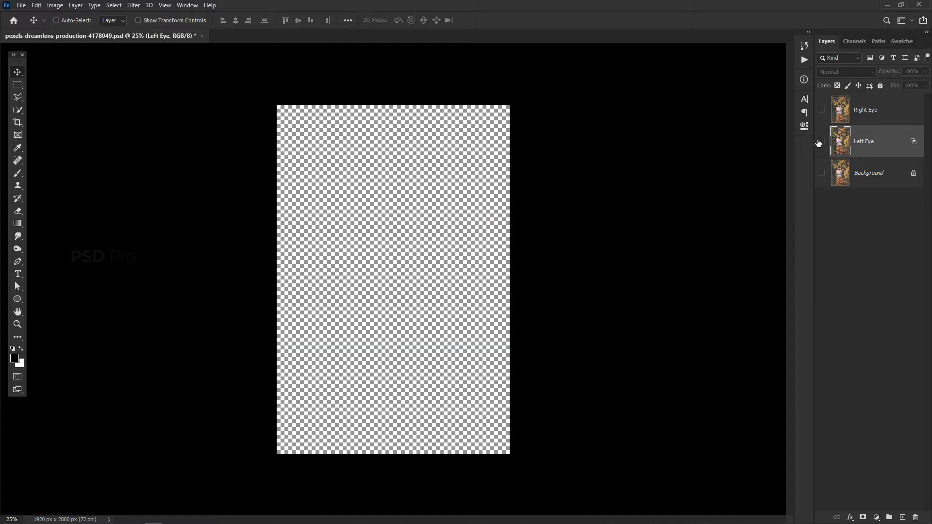
click(822, 114)
double_click(907, 111)
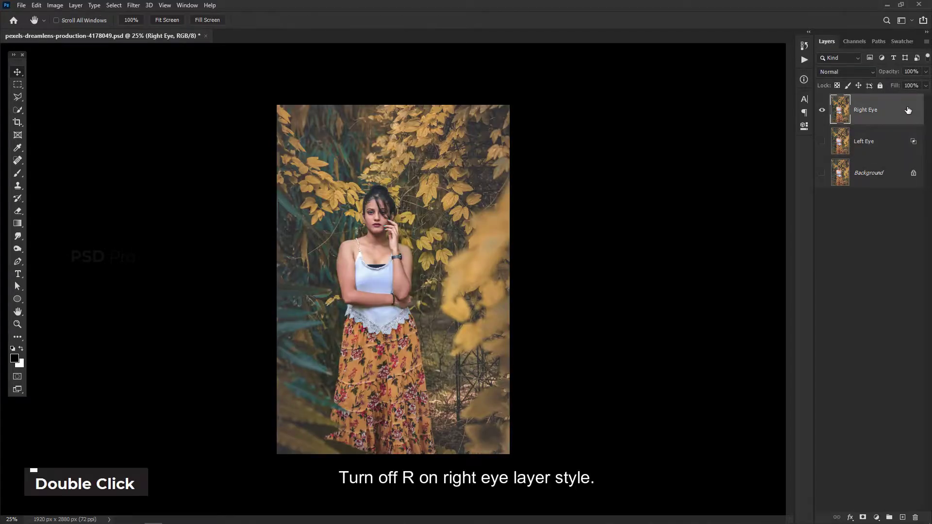
click(431, 231)
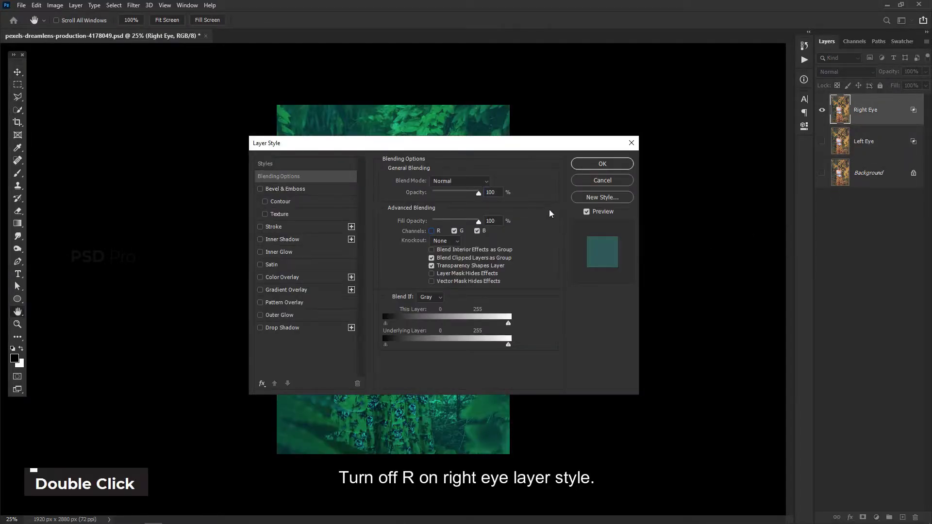
click(612, 163)
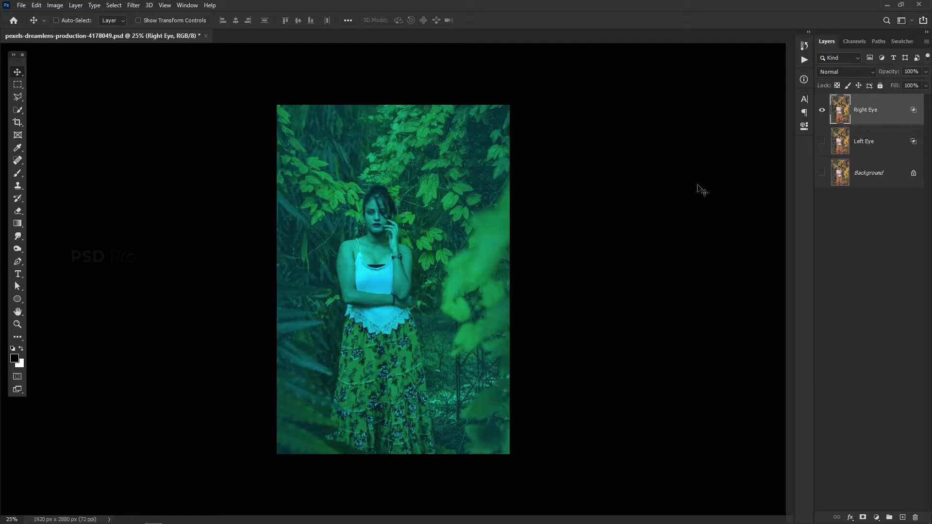
Step: With Left Eye and Background visible and Right Eye hidden, apply a Perspective transform to Left Eye with a vertical skew of 4°
click(822, 172)
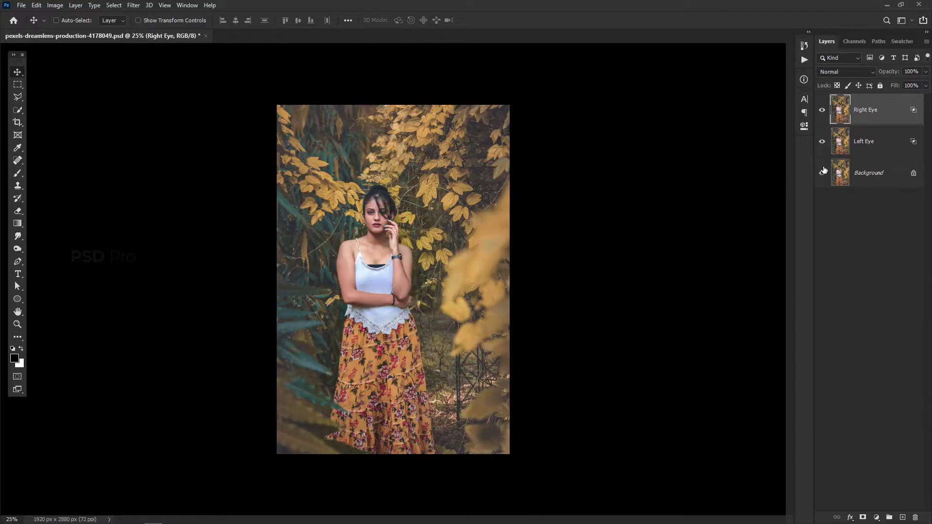
click(874, 149)
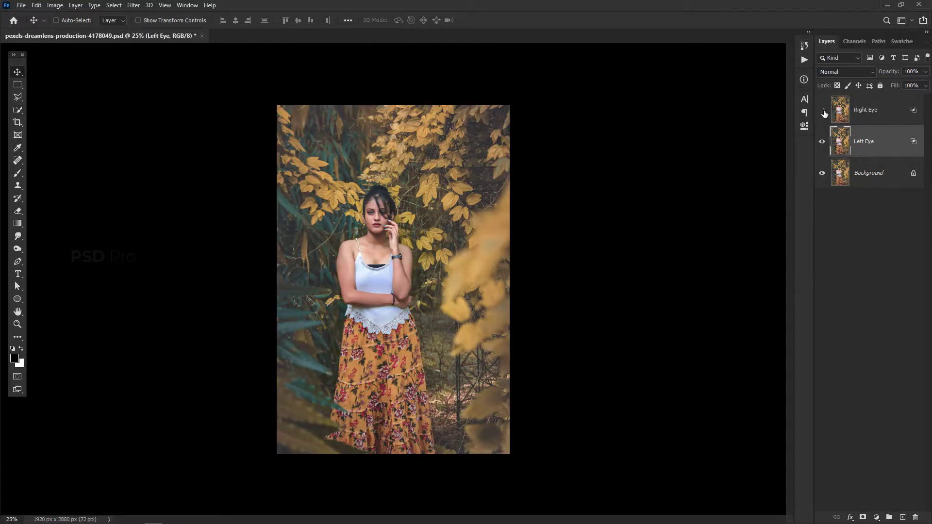
click(37, 5)
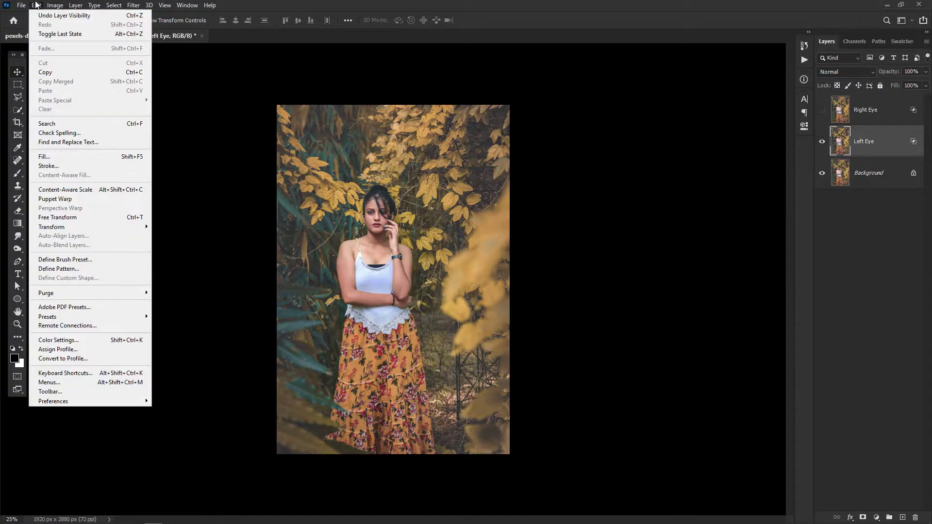
mouse_move(59, 226)
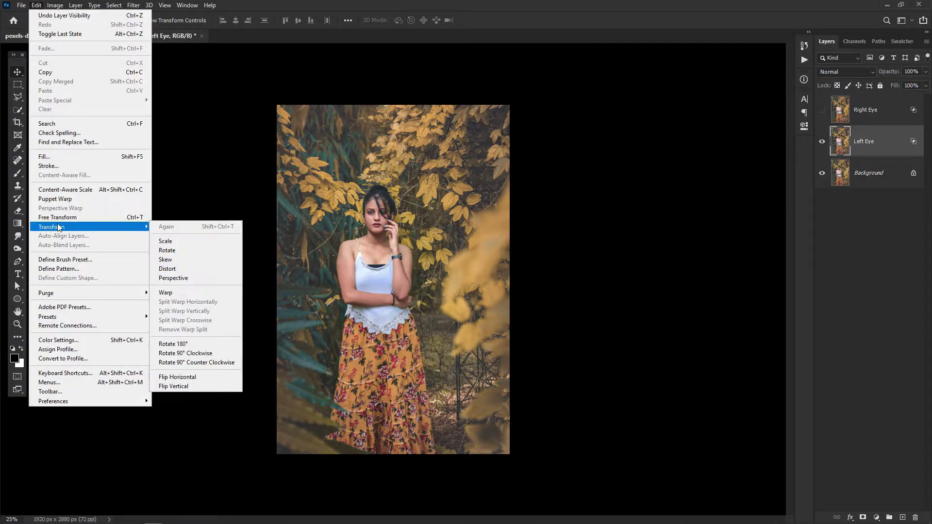
click(184, 279)
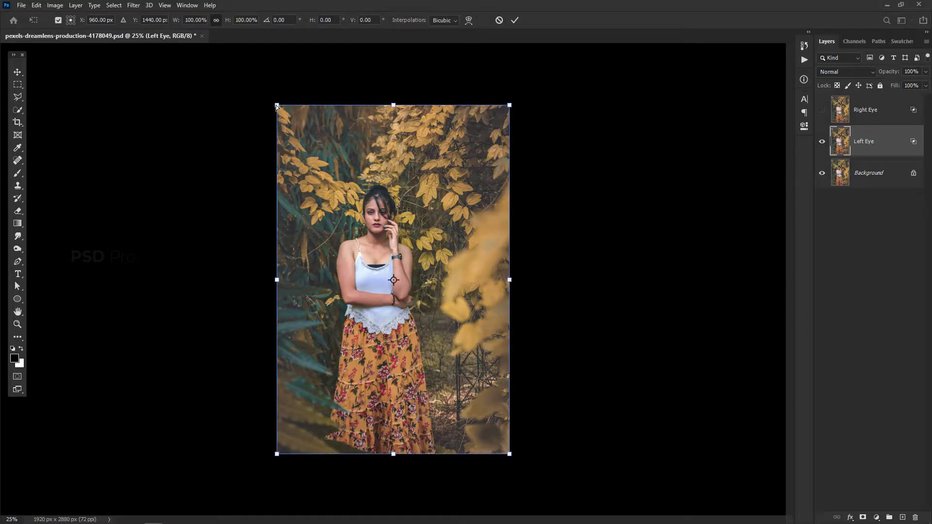
drag(276, 106, 277, 86)
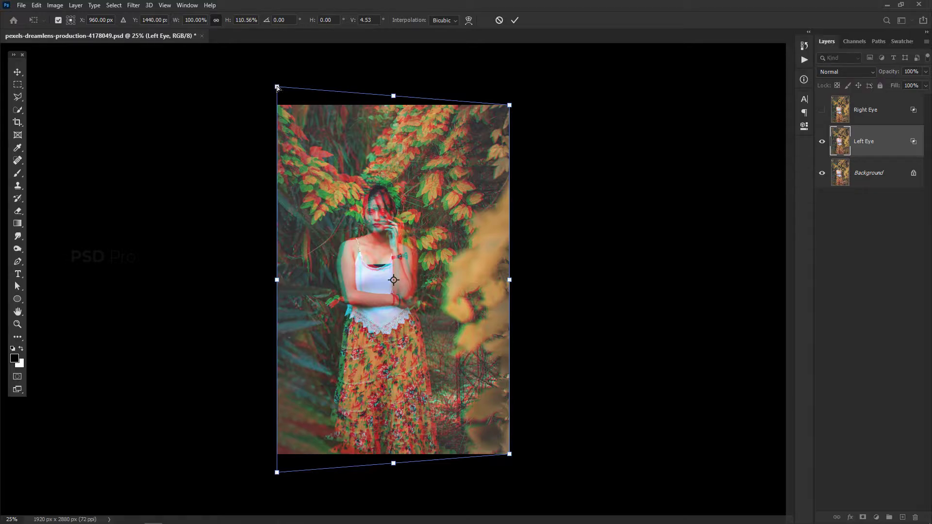
click(365, 19)
text(4)
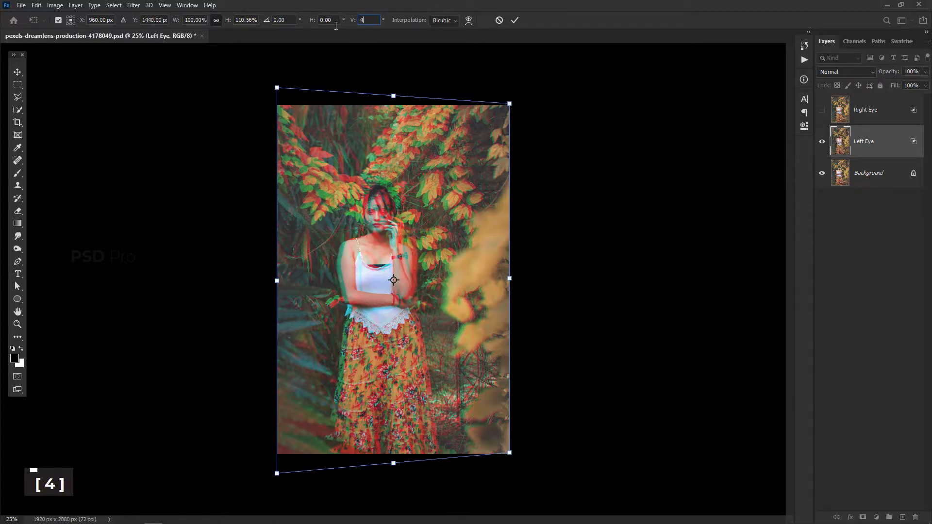
click(517, 19)
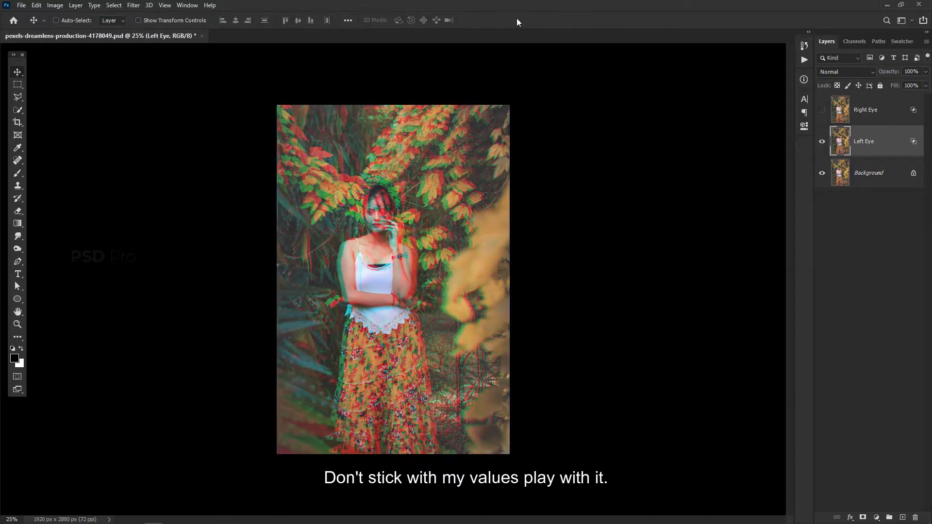
Step: Hide Left Eye, show Right Eye and apply a Perspective transform to Right Eye with a vertical skew of -4°
click(876, 109)
click(822, 141)
click(821, 119)
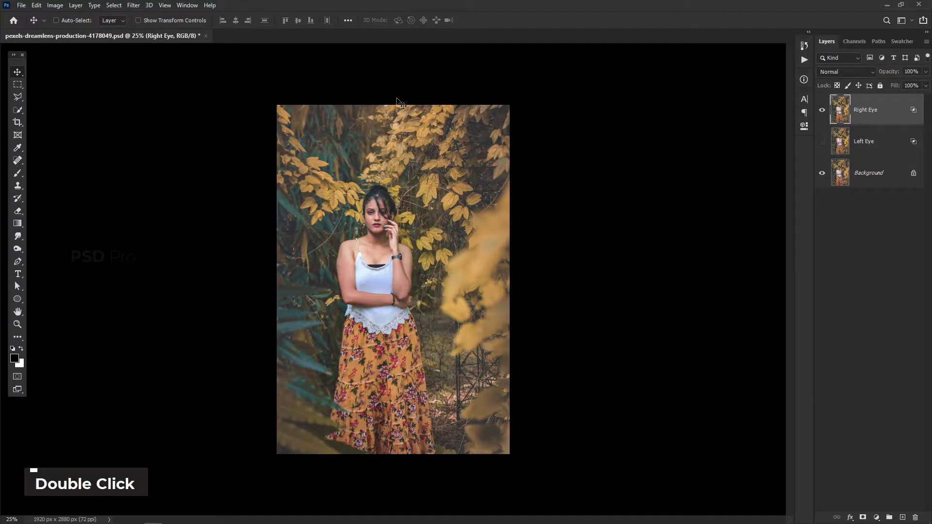
click(36, 5)
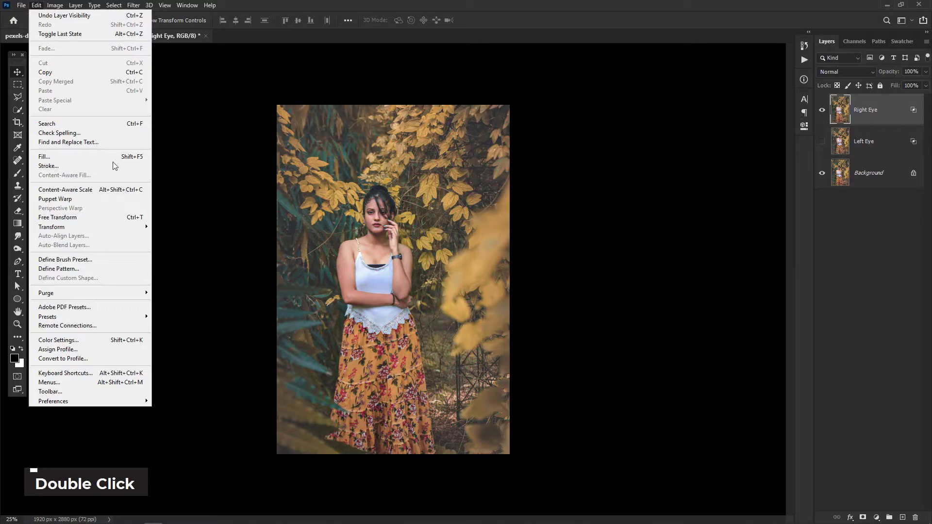
mouse_move(61, 228)
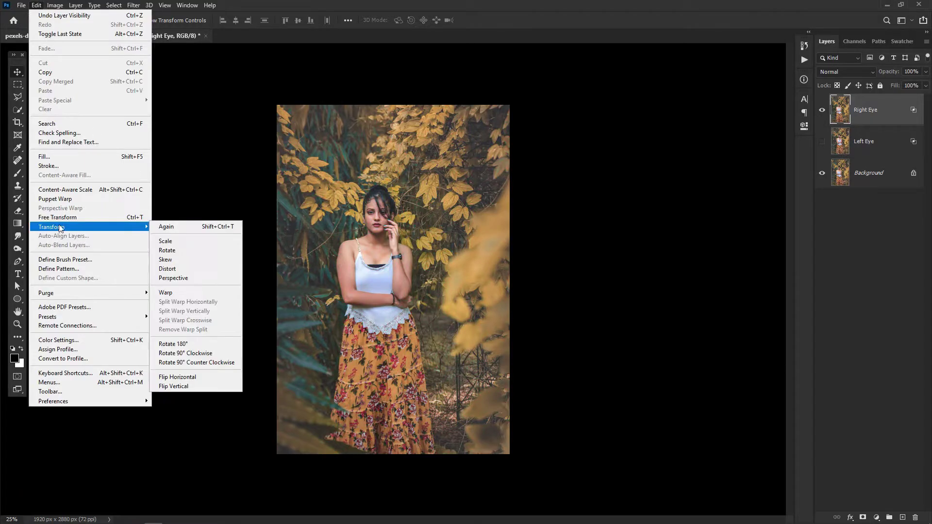
click(174, 278)
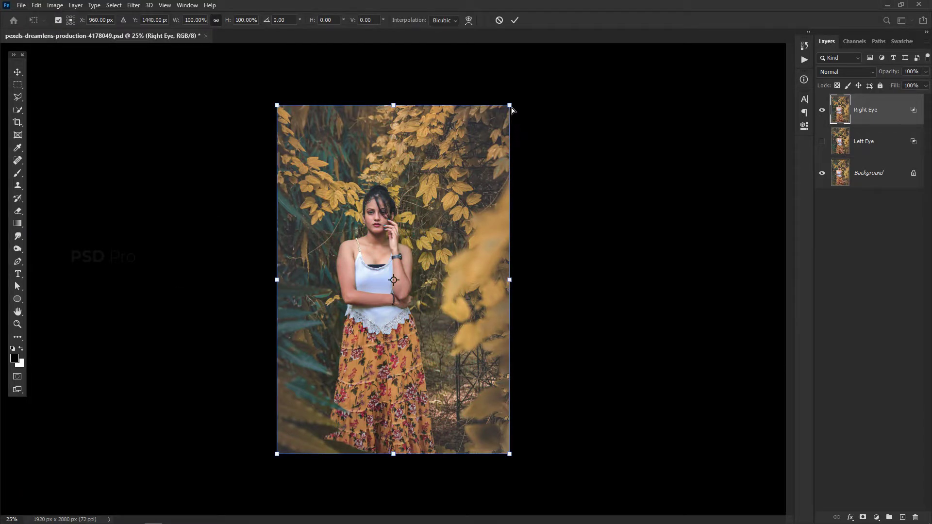
drag(509, 107, 508, 95)
click(367, 20)
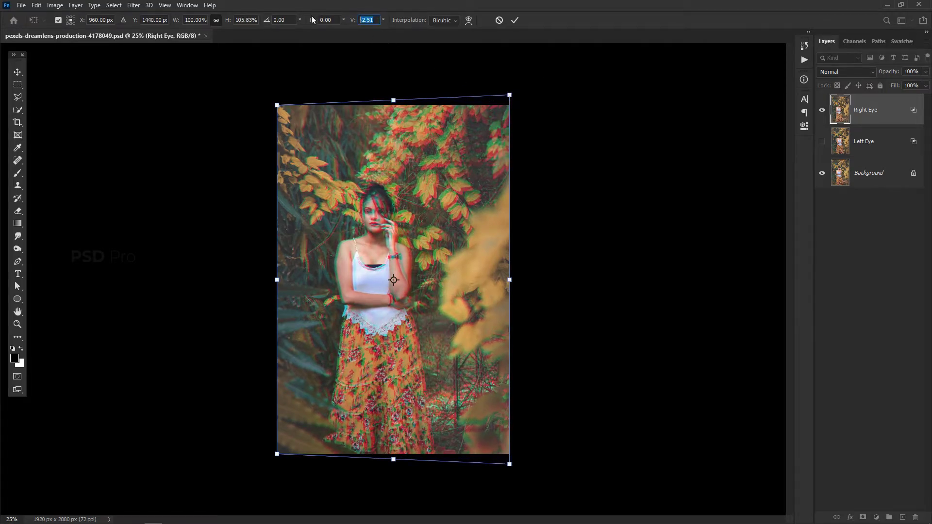
text(-4)
key(Return)
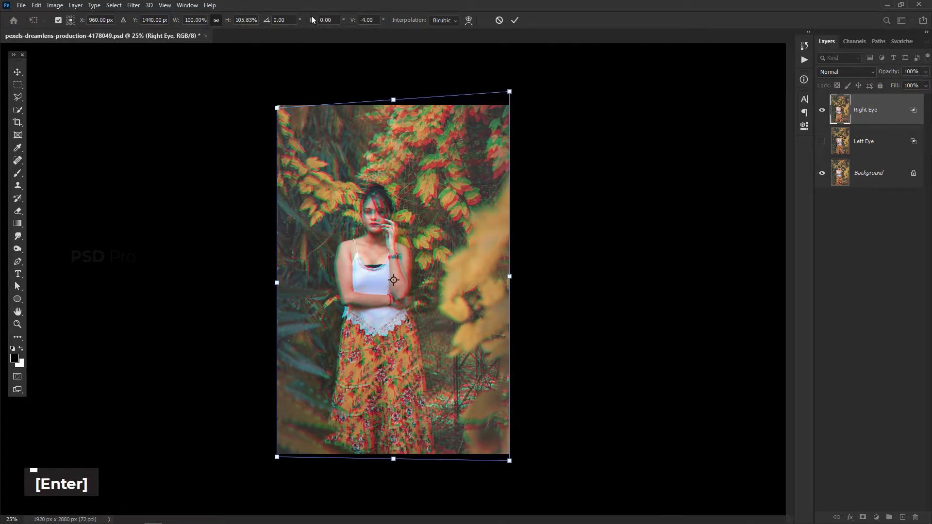
click(514, 22)
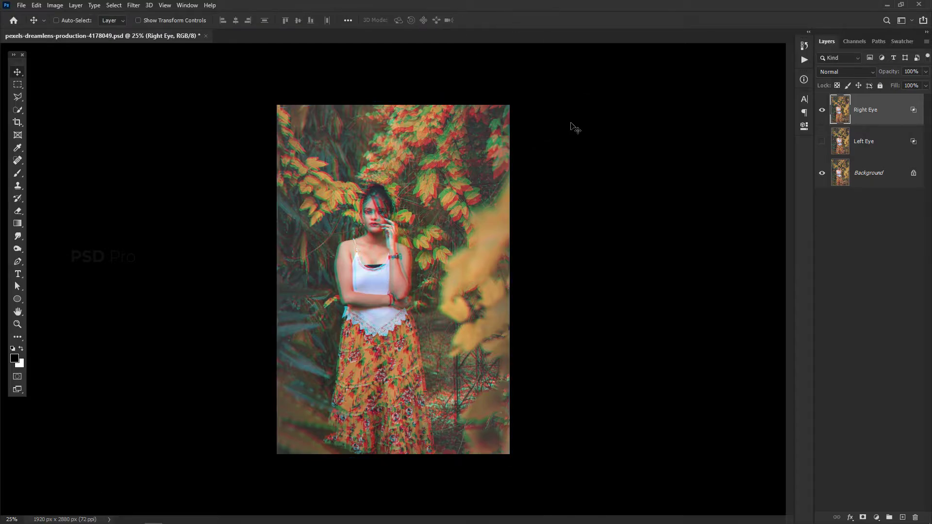
Step: Hide Right Eye, show Left Eye and nudge the Left Eye layer leftward to align it horizontally with the background face
click(822, 110)
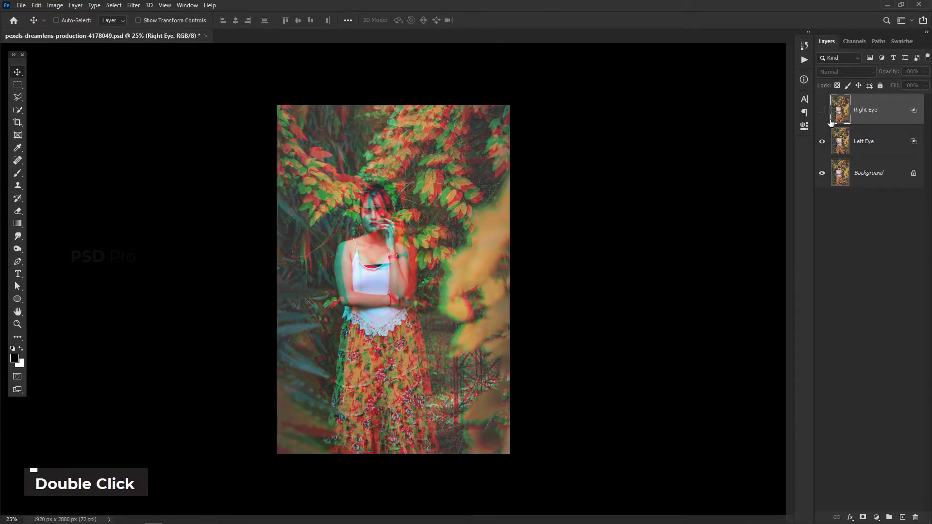
click(864, 142)
key(ctrl+equal)
key(ctrl+equal)
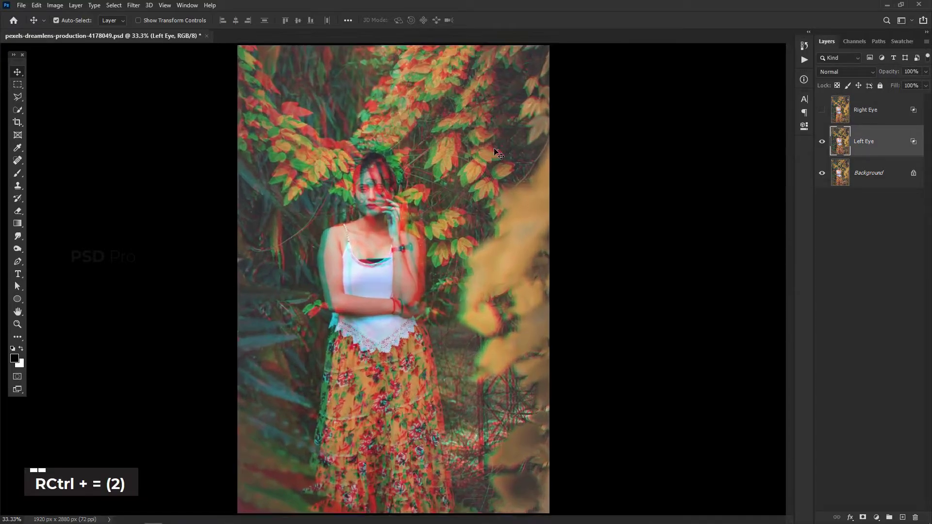
key(space)
drag(427, 206, 432, 212)
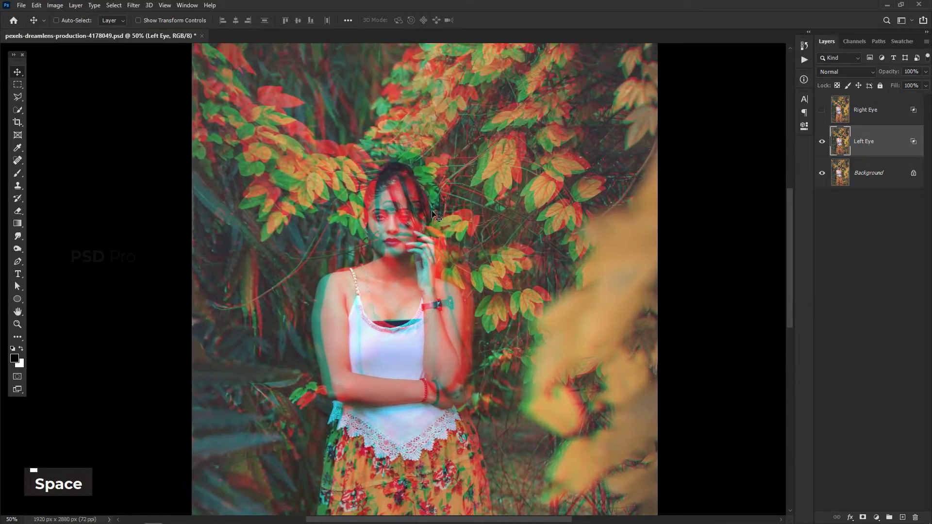
key(ctrl+equal)
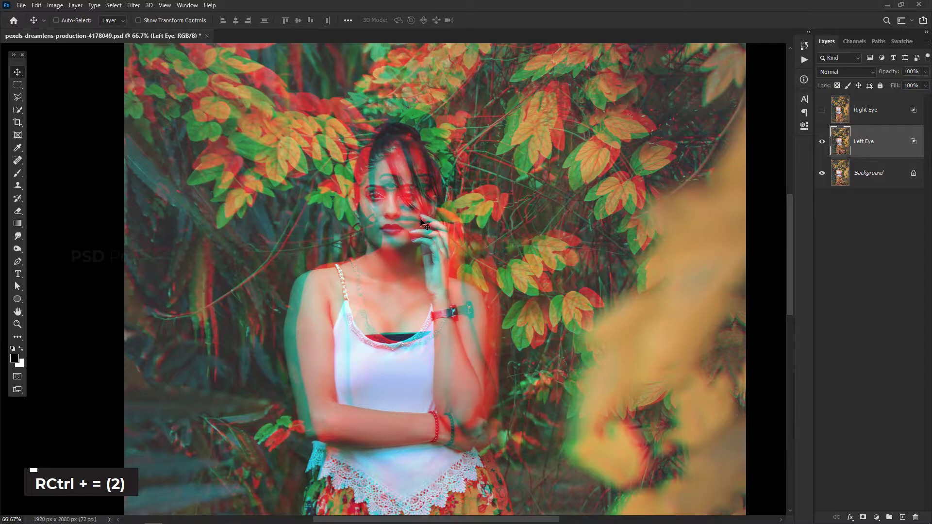
key(ctrl+equal)
key(space)
drag(414, 216, 427, 244)
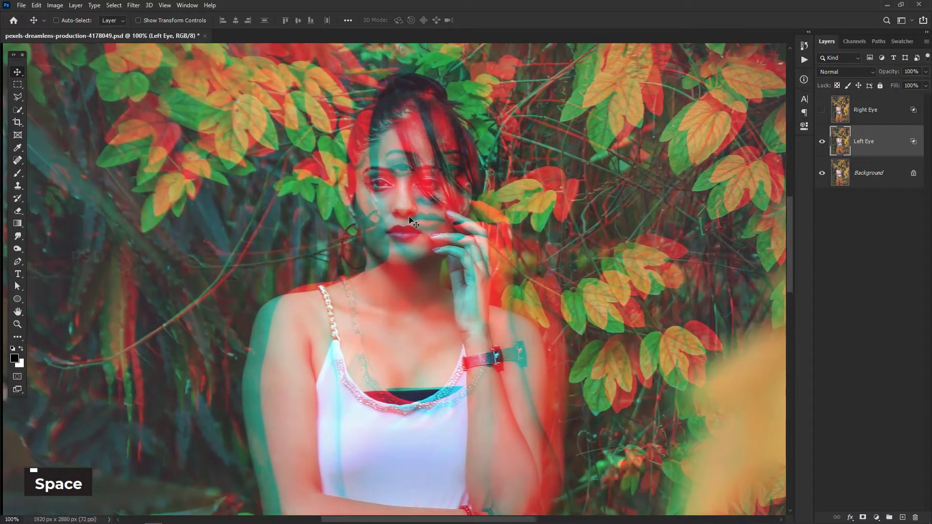
key(Left)
key(Left)
key(Left)
key(Left)
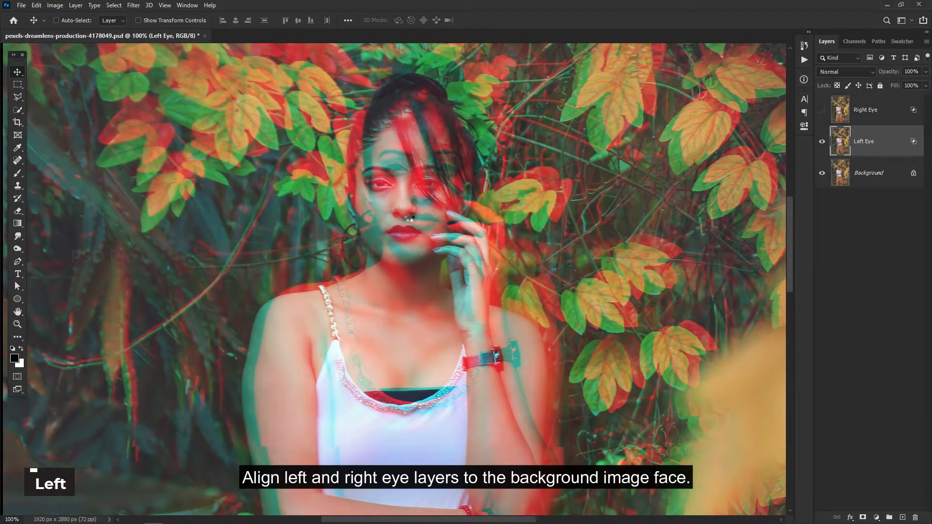
key(shift)
key(shift+Left)
key(shift+Left)
key(shift+Left)
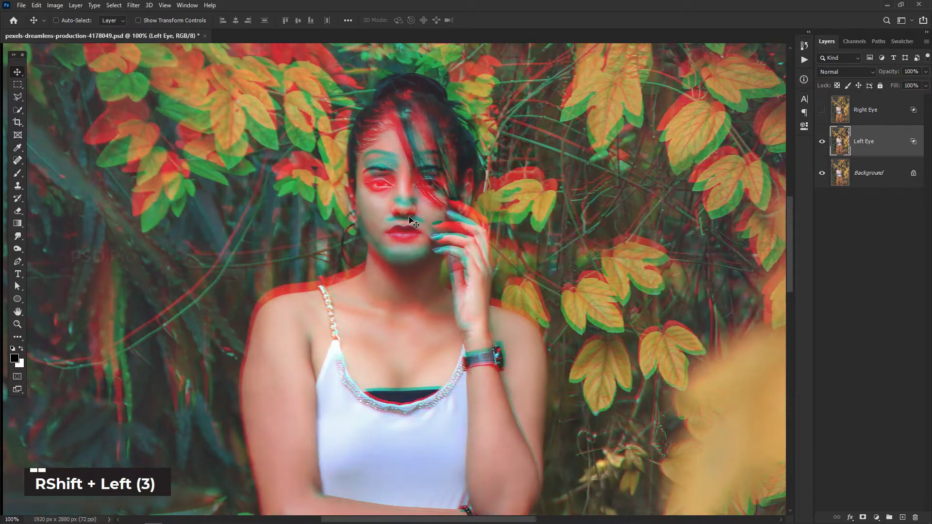
Step: Nudge the Left Eye layer downward to align it vertically with the woman's face in the Background
key(Down)
key(Down)
key(Down)
key(Down)
key(Down)
key(Down)
key(Down)
key(Down)
key(Down)
key(Down)
key(Down)
key(Down)
key(Down)
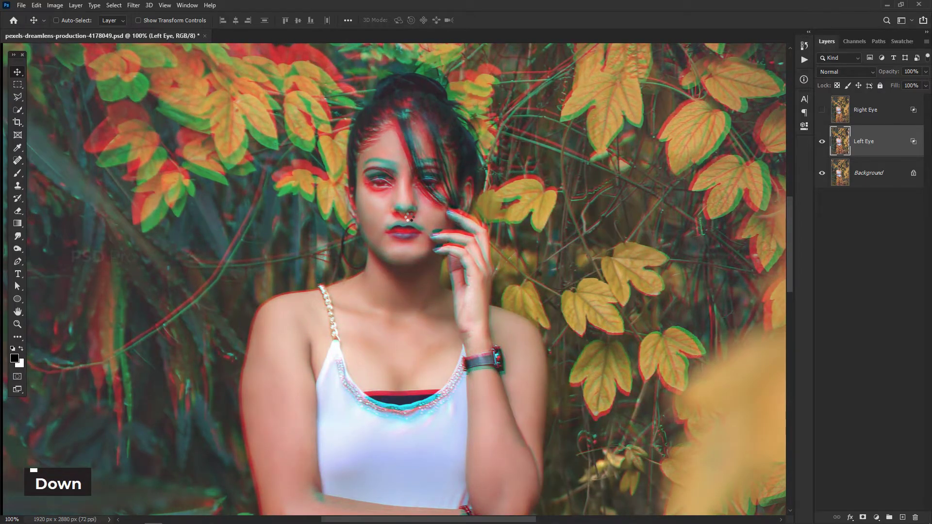
key(Down)
key(Down)
key(Left)
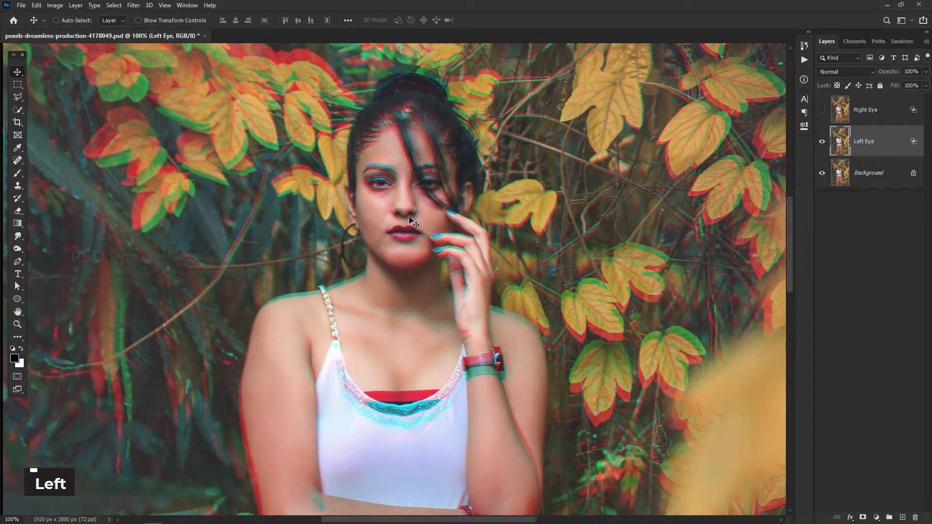
key(Up)
Step: Fine-tune the Left Eye layer's position at 300% zoom so its eyes match the eyes in the Background
key(ctrl+equal)
key(ctrl+equal)
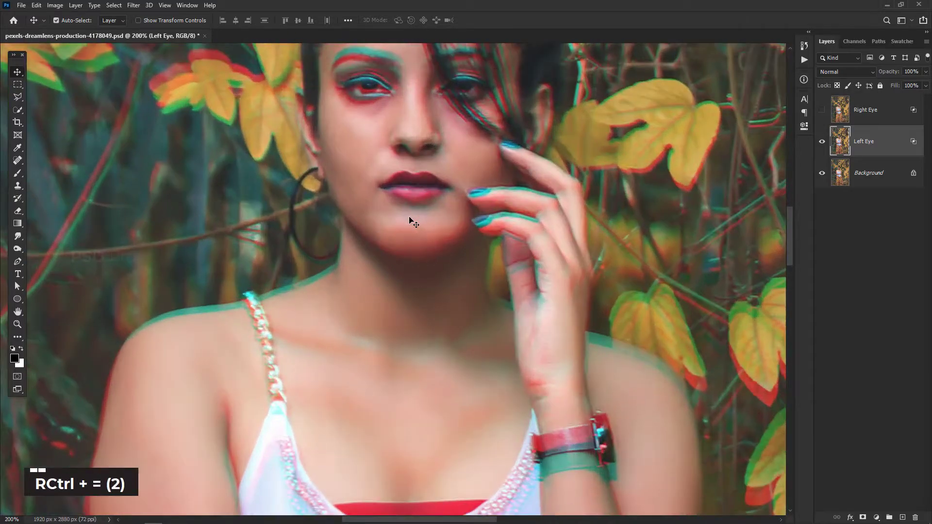
key(space)
drag(414, 203, 398, 343)
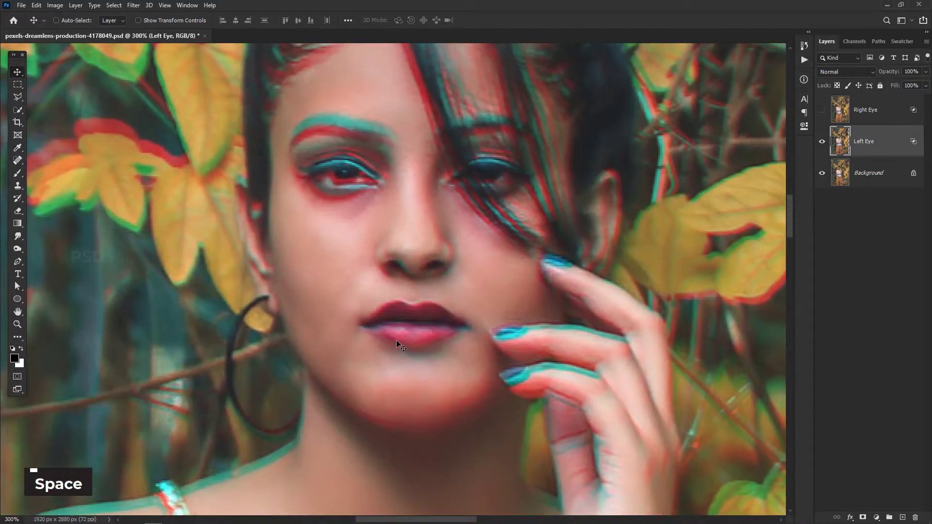
key(Down)
key(Down)
key(Down)
key(Down)
key(Left)
key(Left)
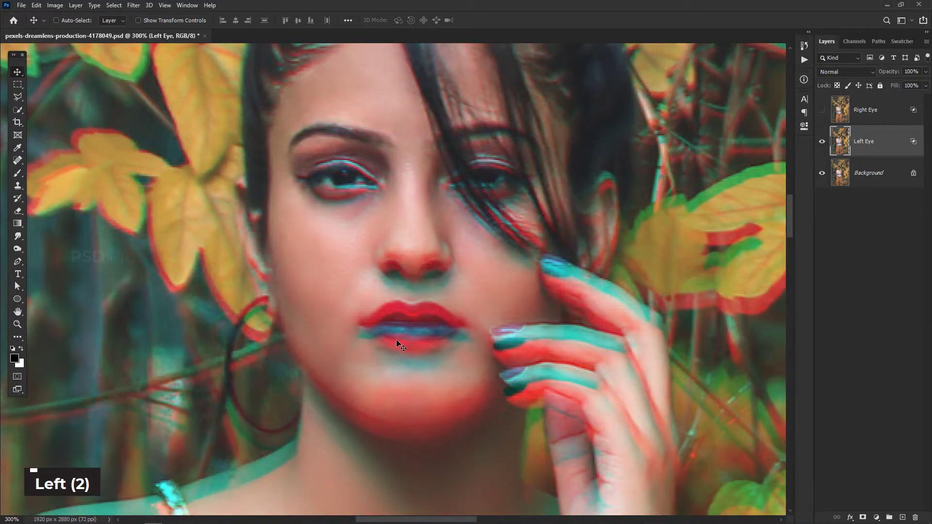
key(Up)
key(Up)
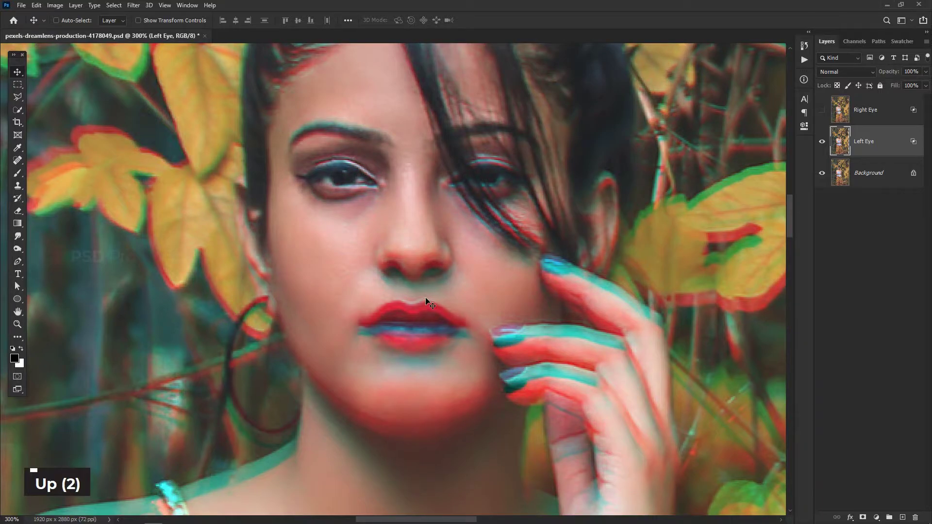
Step: Hide Left Eye, show and select Right Eye, and move it right and slightly down in coarse nudges toward the Background face
click(821, 142)
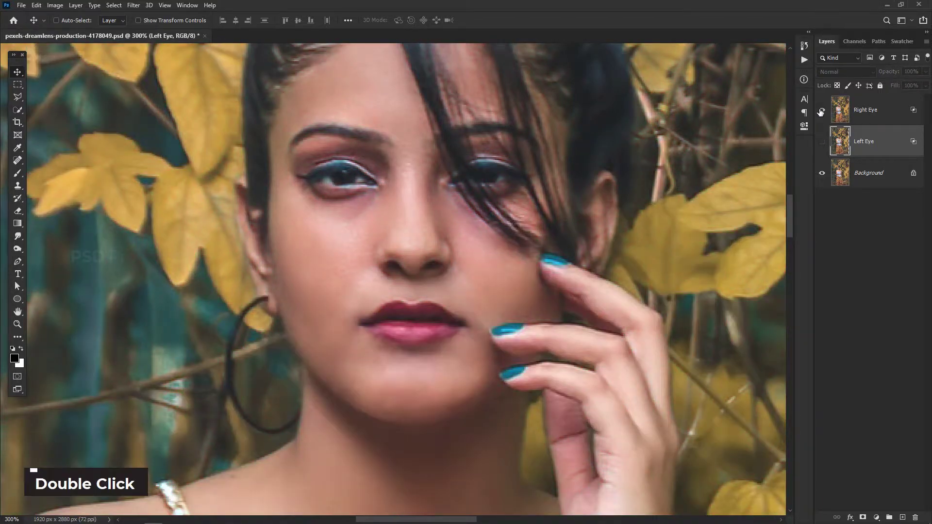
click(821, 110)
click(882, 121)
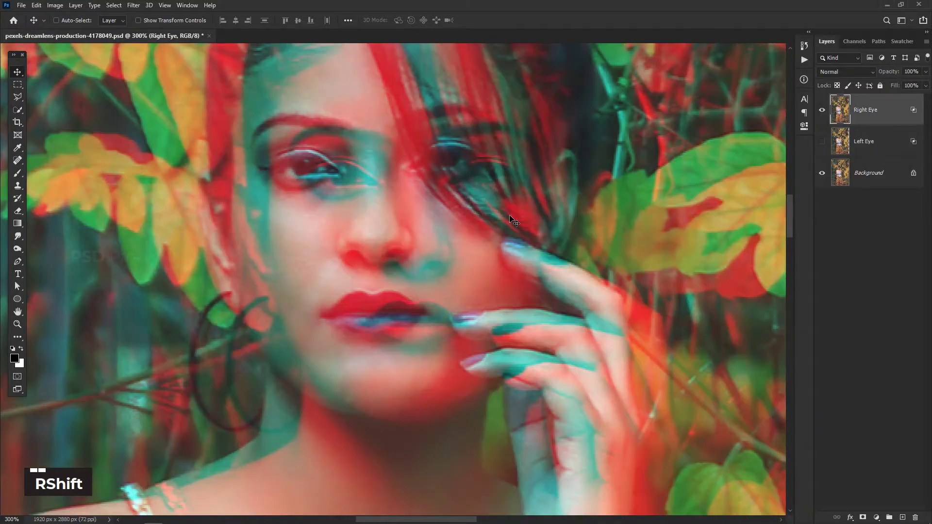
key(shift+Down)
key(shift+Right)
key(shift+Right)
key(shift+Right)
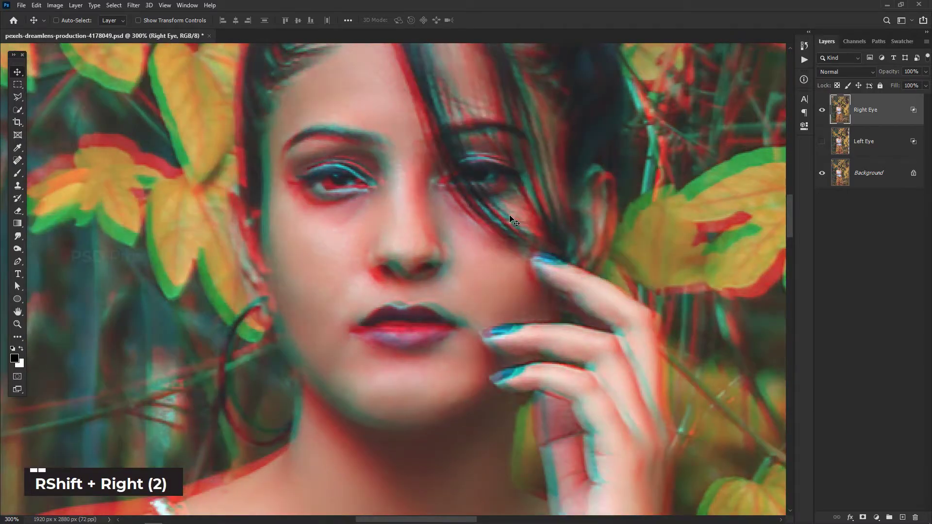
Step: Fine-tune the Right Eye layer's position with single-pixel nudges so the eyes and lips match the Background
key(Up)
key(Up)
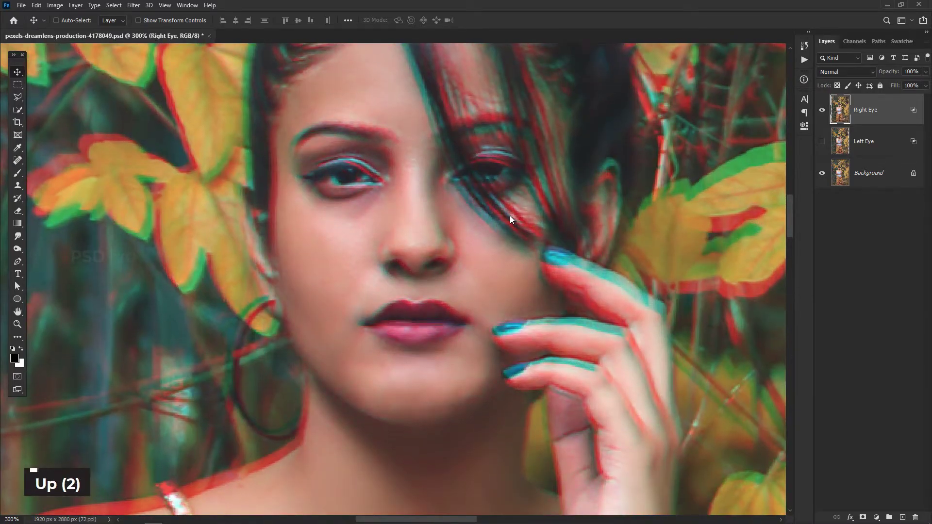
key(Left)
key(Down)
key(Down)
key(Down)
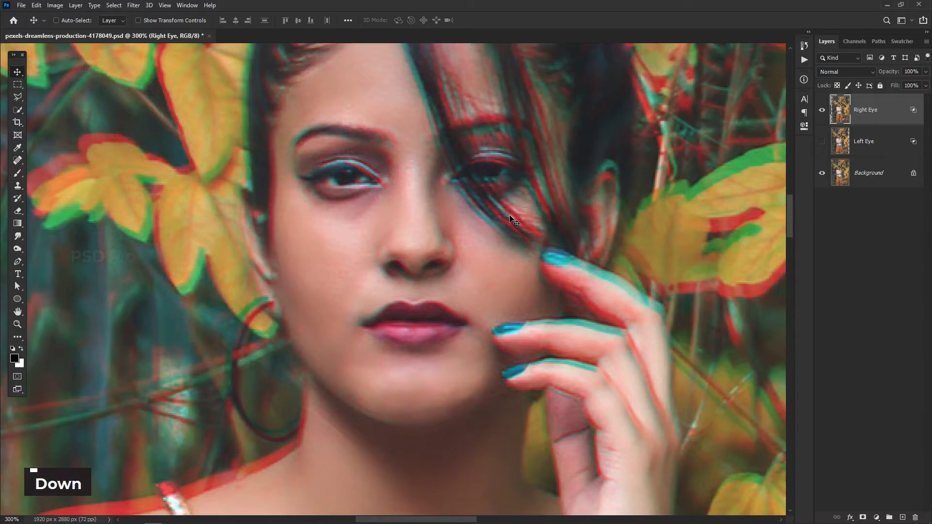
key(Left)
key(Up)
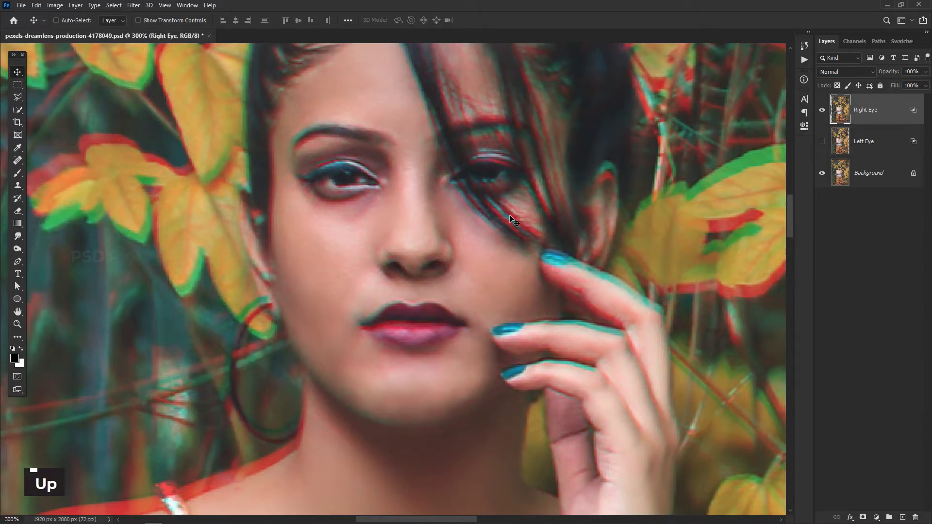
Step: Compare Right Eye against the Background by toggling its visibility, and nudge the layer slightly up
click(820, 111)
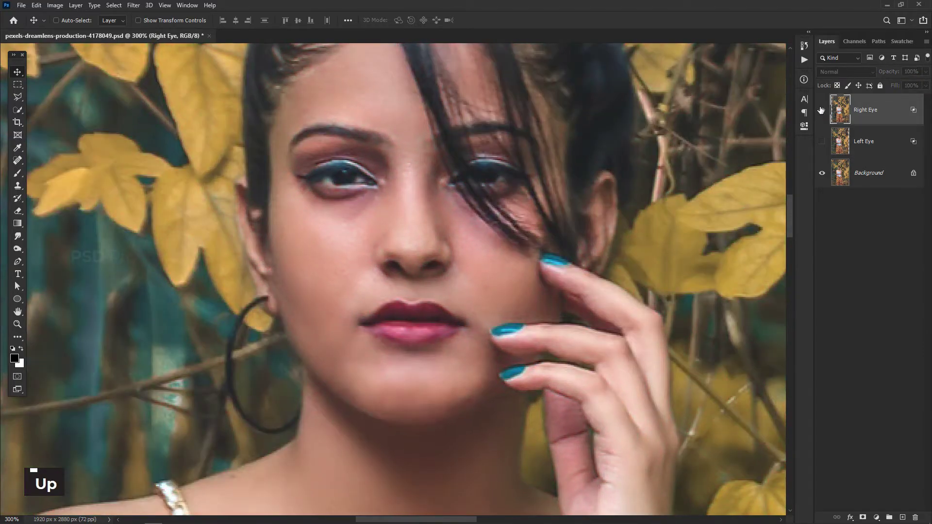
click(820, 110)
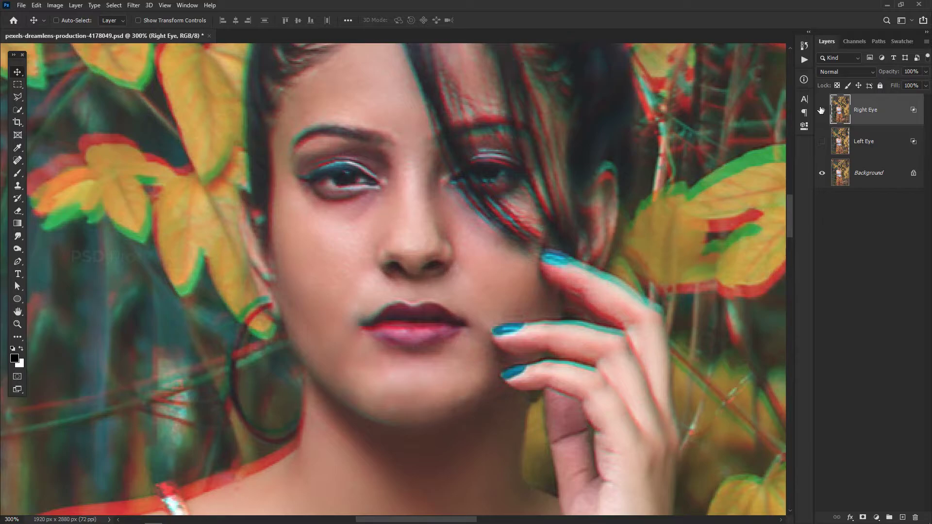
key(Up)
key(Up)
key(Down)
Step: Fit the image on screen, turn on and select Left Eye, and hide Background and Right Eye to isolate it
key(ctrl)
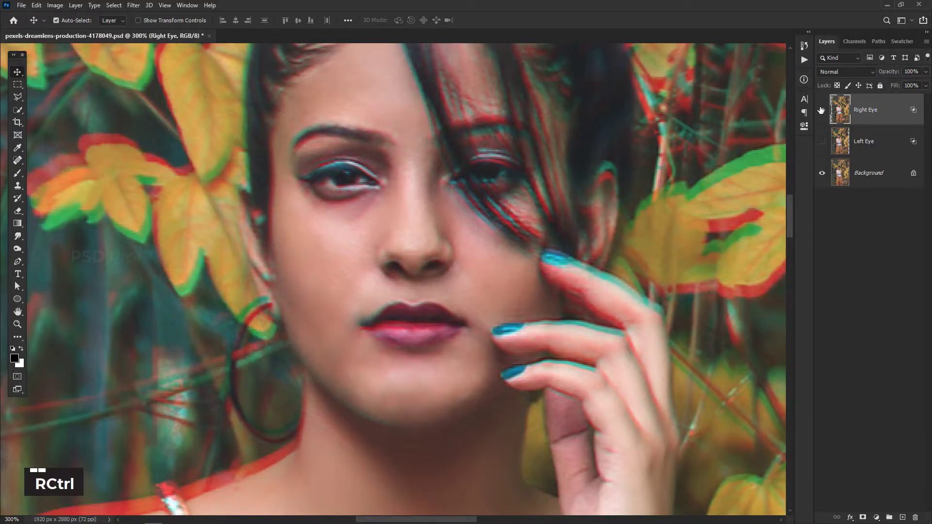
key(ctrl+0)
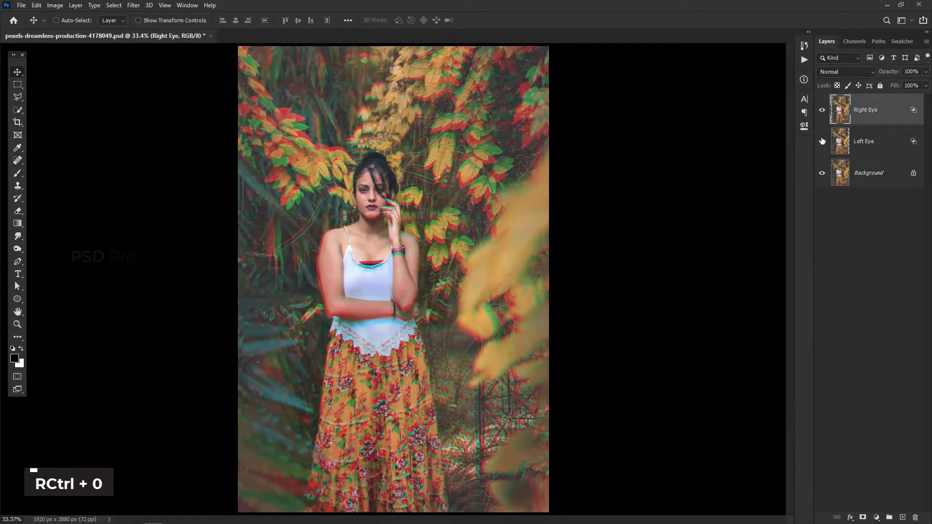
click(878, 146)
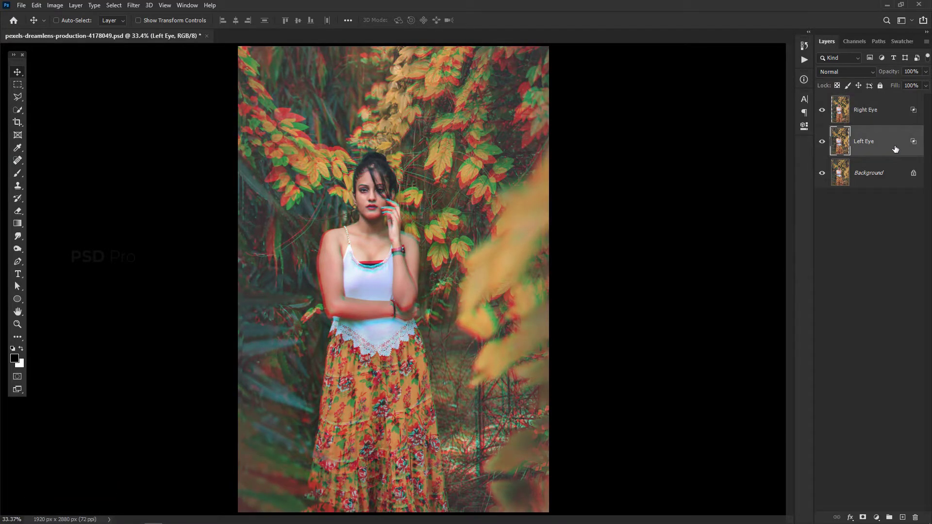
click(820, 173)
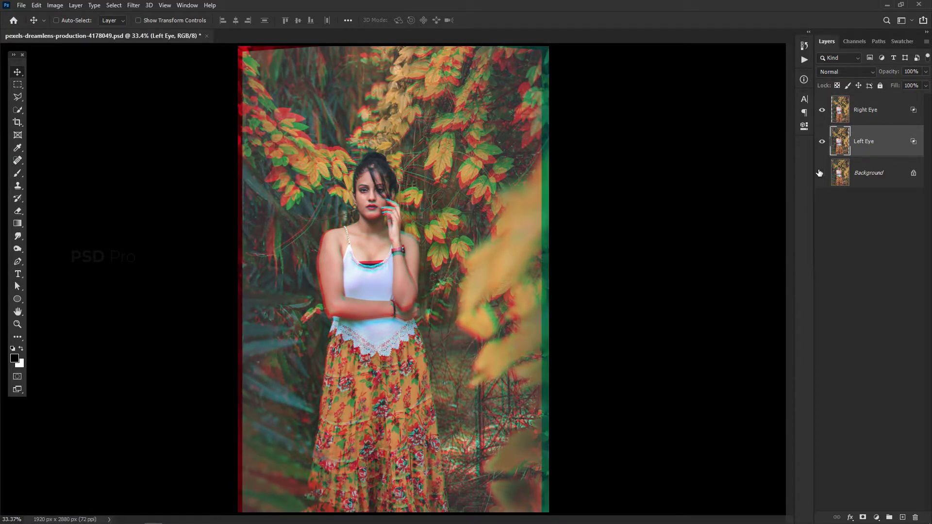
click(823, 112)
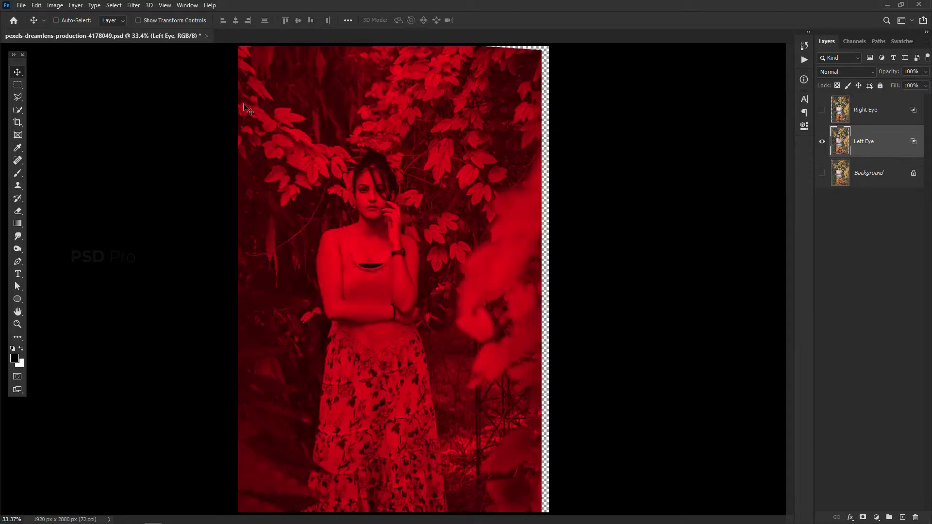
Step: Display the rulers and place a vertical guide just inside Left Eye's right edge and a horizontal guide just below its top edge
key(ctrl+r)
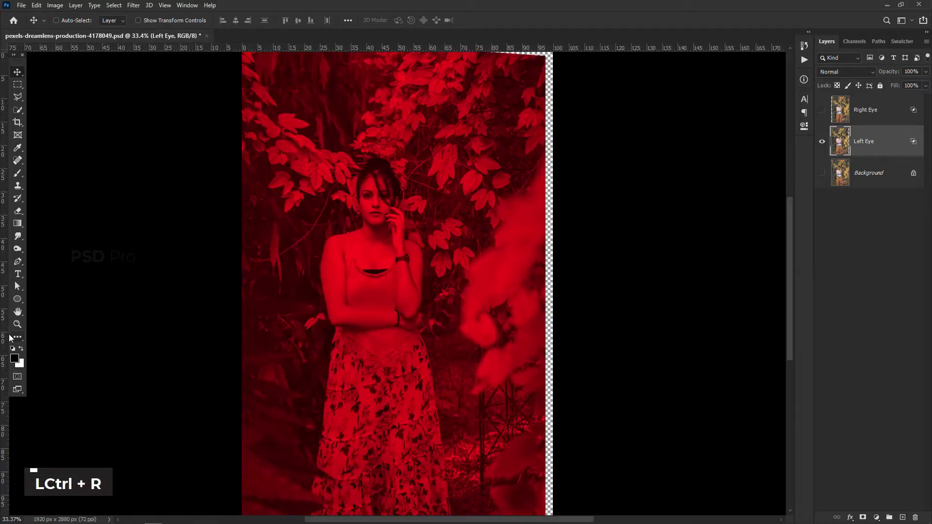
drag(4, 335, 542, 333)
drag(497, 48, 497, 59)
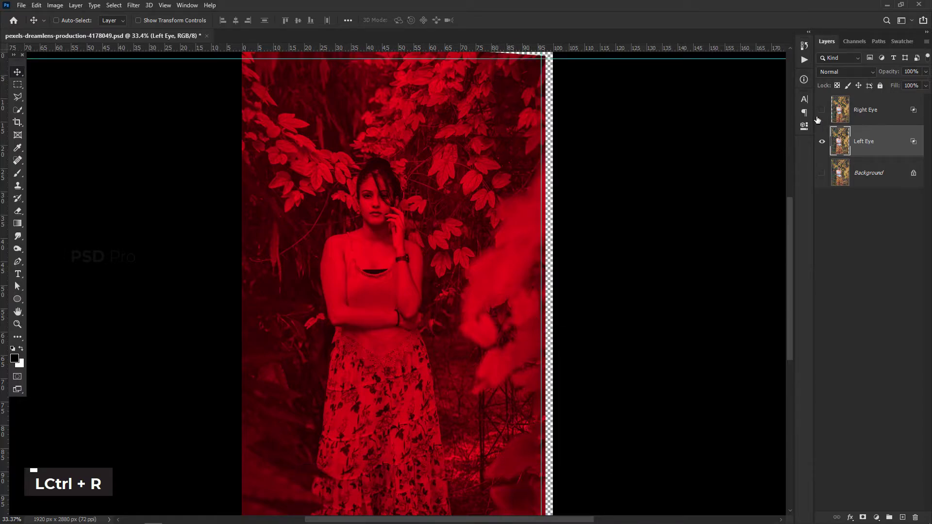
Step: Isolate Right Eye, place a vertical guide just inside its left edge, hide the rulers and make all three layers visible again
click(822, 110)
click(822, 141)
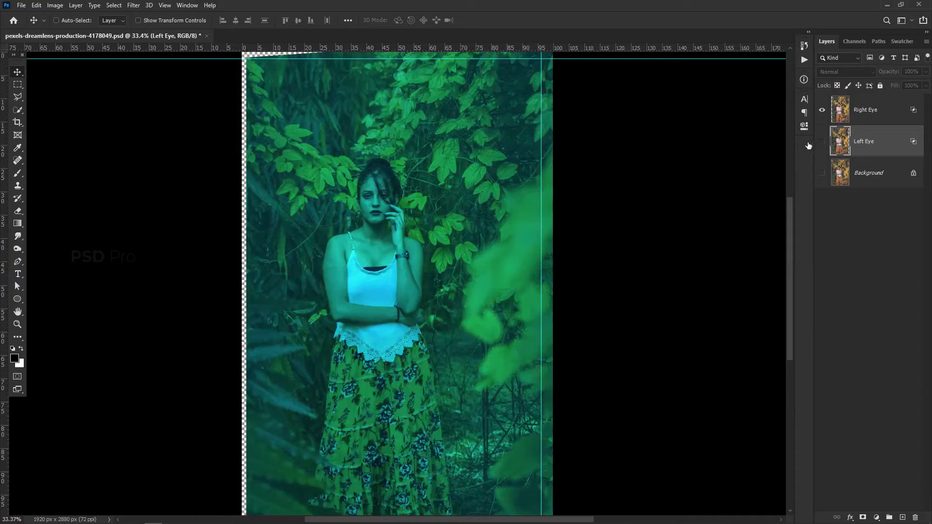
drag(2, 373, 248, 378)
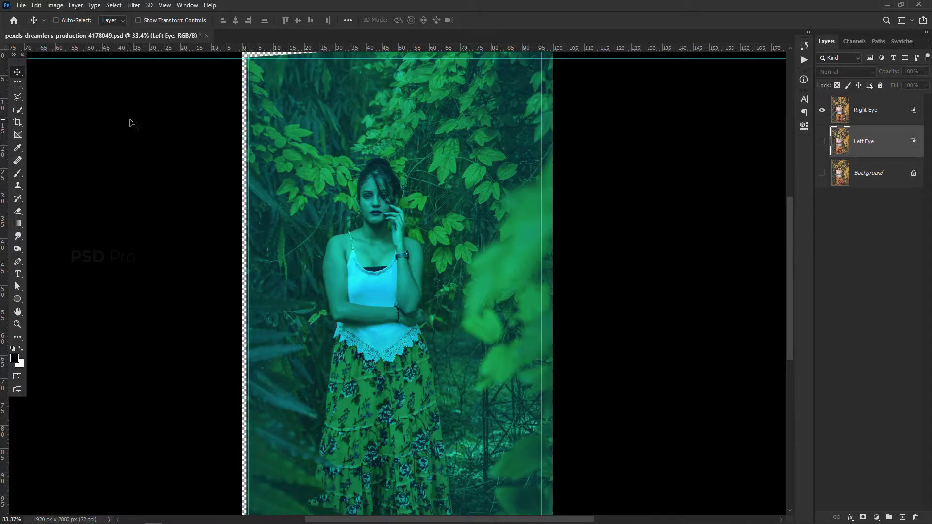
key(ctrl+r)
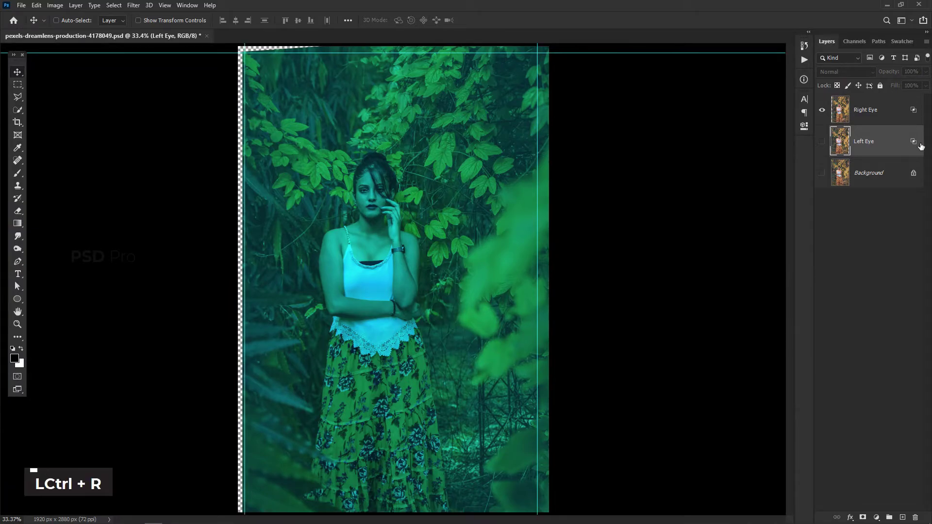
click(821, 174)
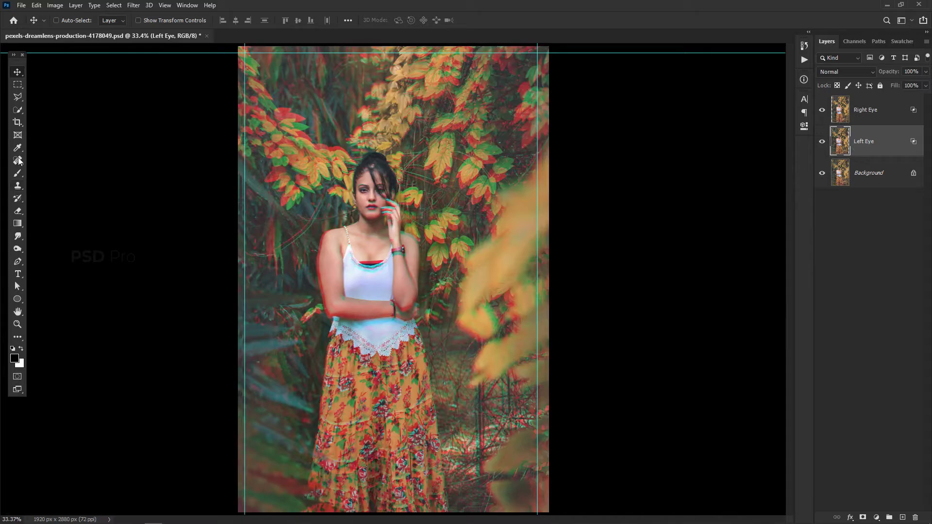
Step: Start cropping the canvas and switch the crop preset from 16 : 9 to W x H x Resolution with no fixed size
click(19, 126)
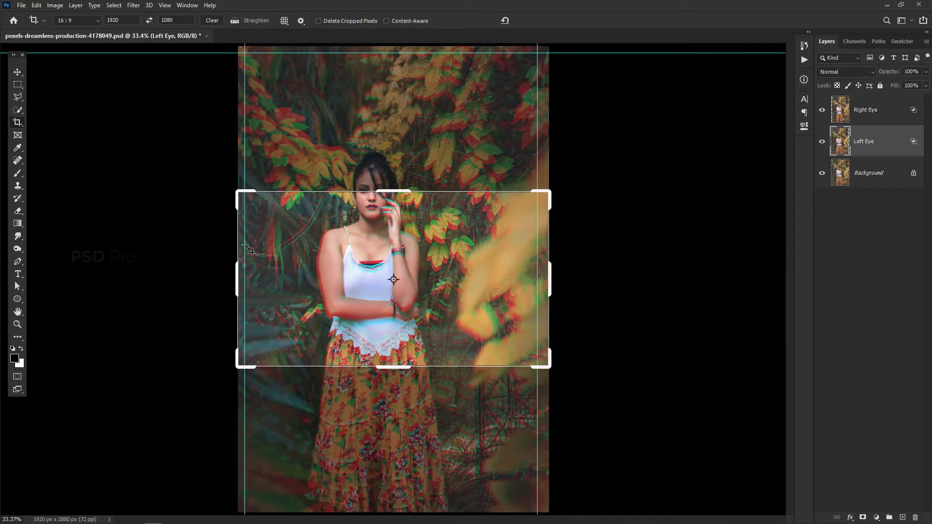
drag(234, 278, 238, 278)
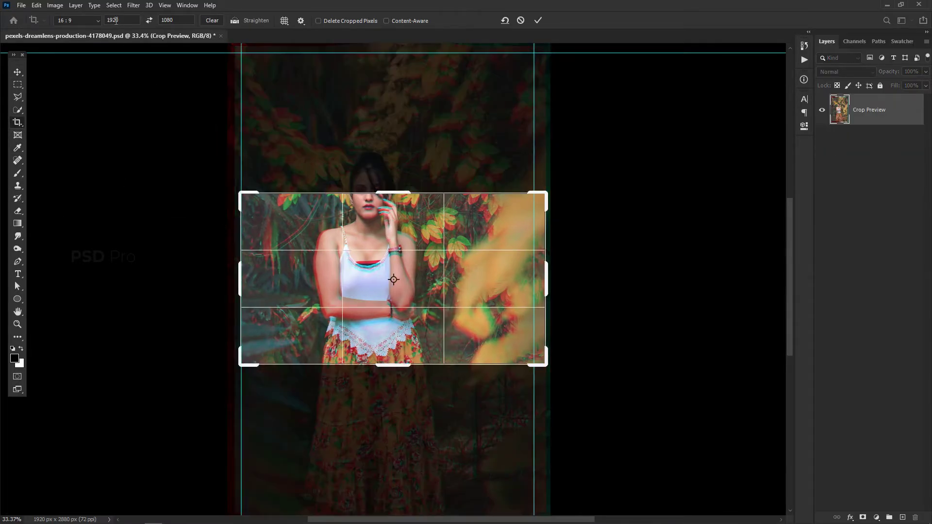
click(88, 21)
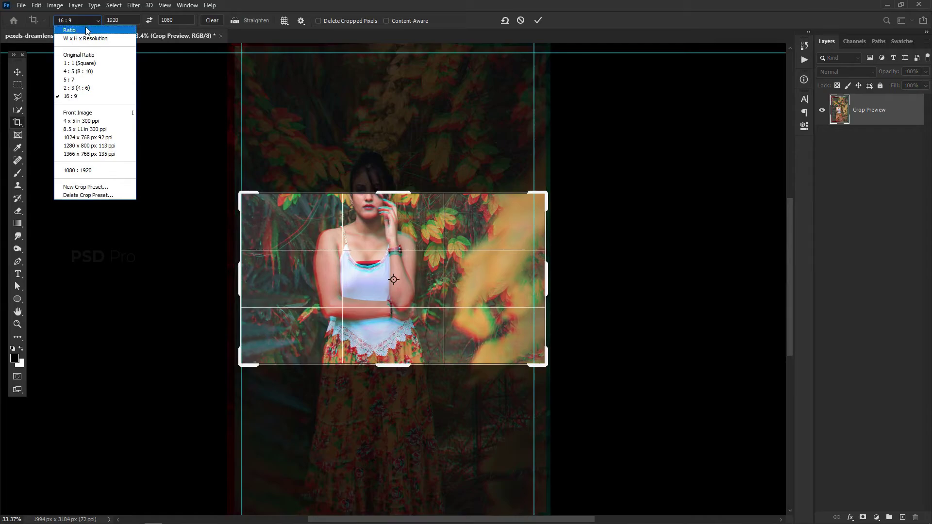
click(88, 30)
click(84, 25)
click(86, 40)
Step: Crop the image to the three guides and just above the lower transparent edge, apply the crop and hide the guides
drag(395, 190, 420, 124)
drag(552, 290, 542, 291)
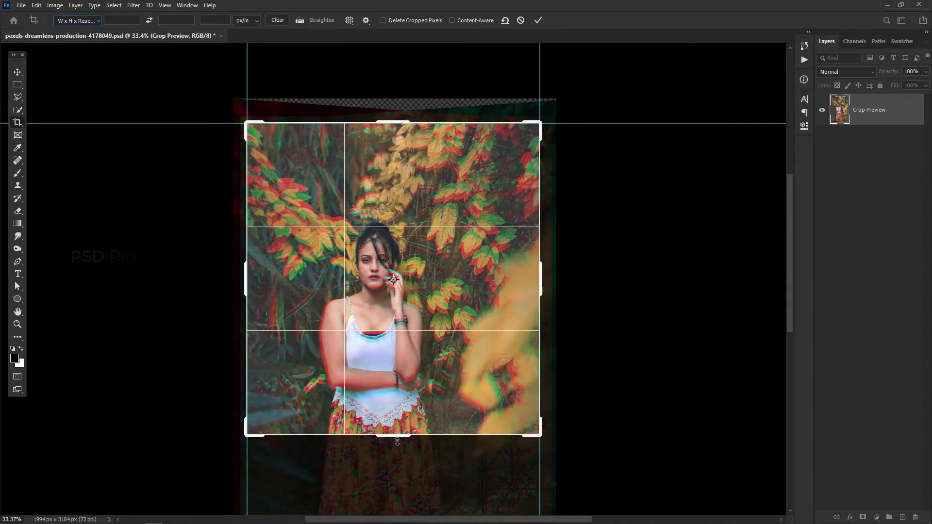
drag(397, 442, 401, 513)
drag(789, 267, 790, 312)
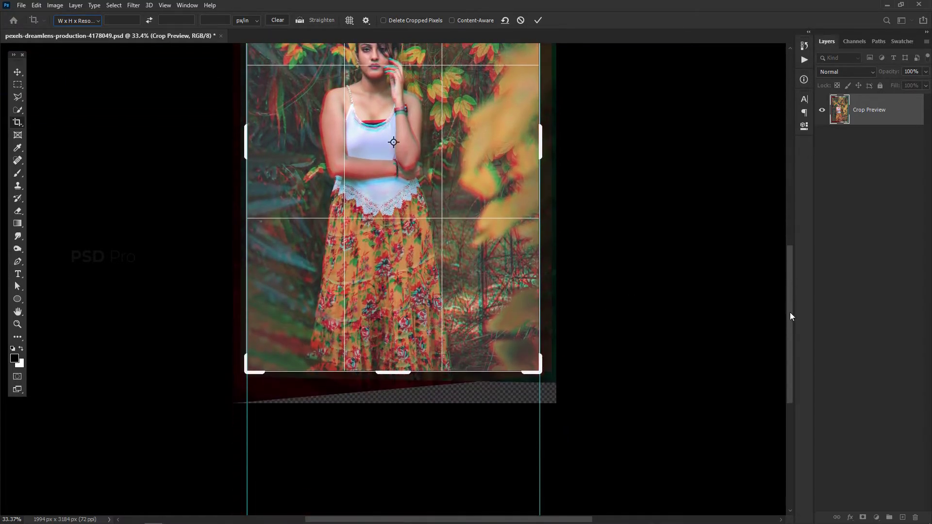
drag(391, 373, 410, 374)
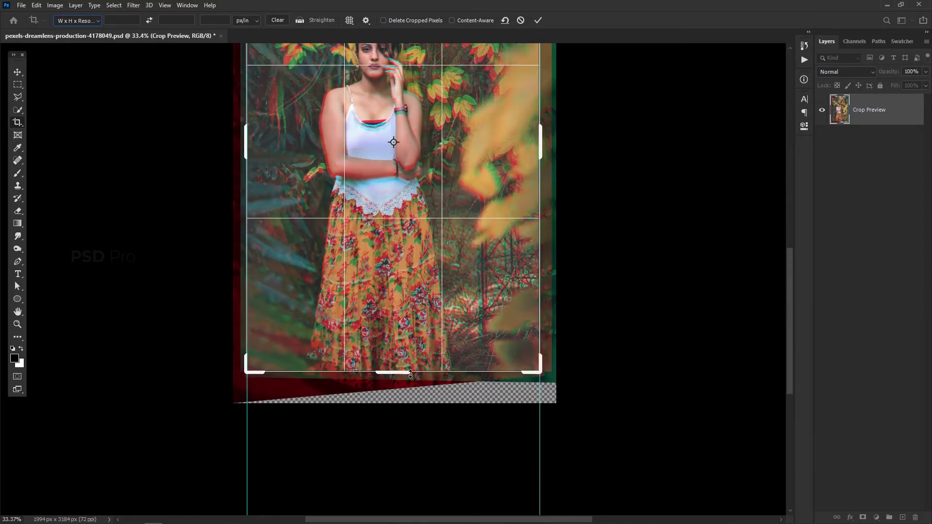
click(537, 22)
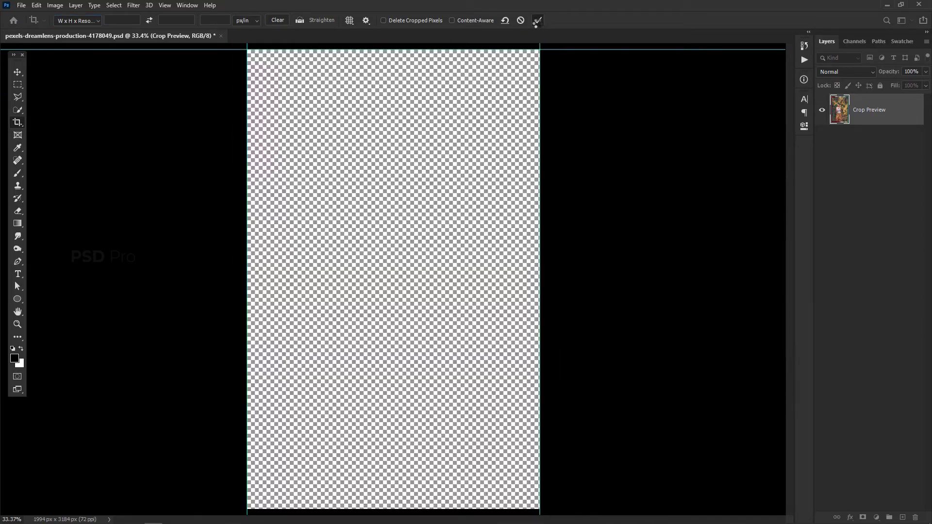
click(14, 69)
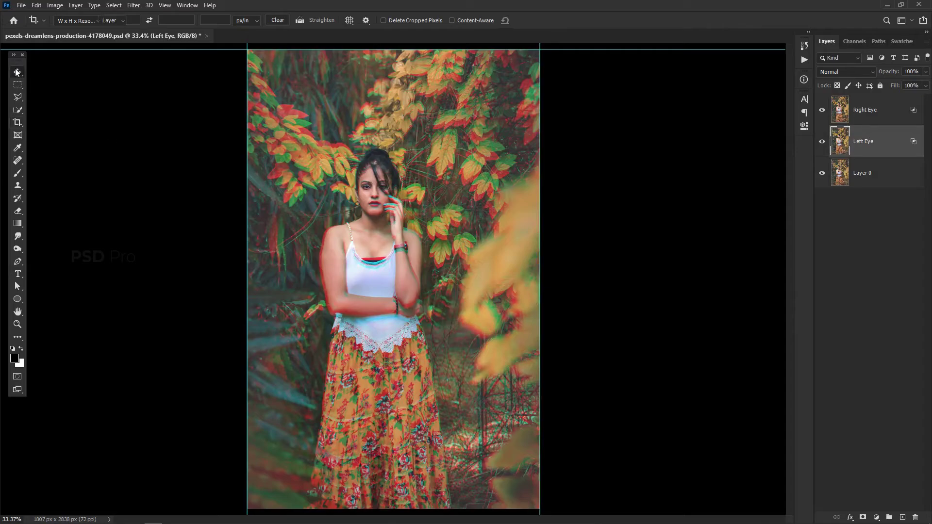
key(ctrl+h)
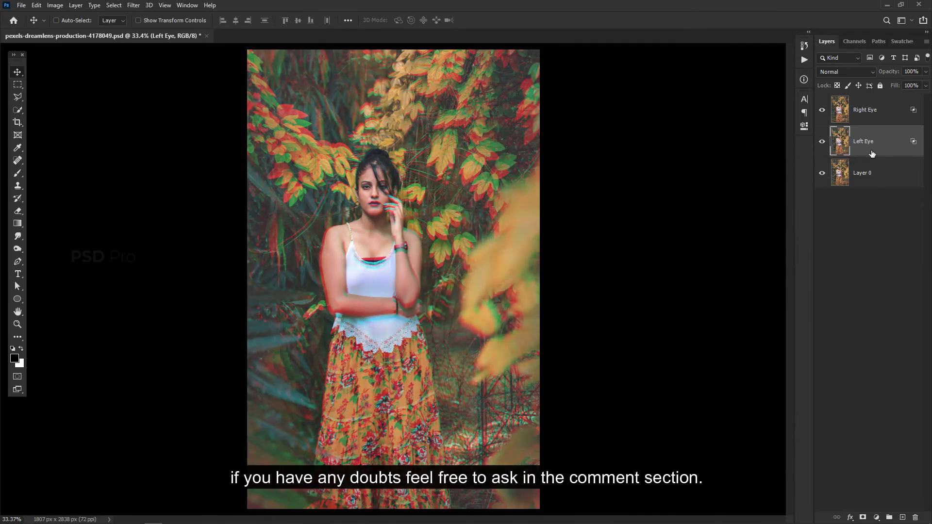
Step: Examine the cropped anaglyph effect around the woman's face and the surrounding leaves at 100% zoom
key(ctrl+equal)
key(ctrl+equal)
key(space)
drag(565, 167, 568, 236)
key(ctrl+equal)
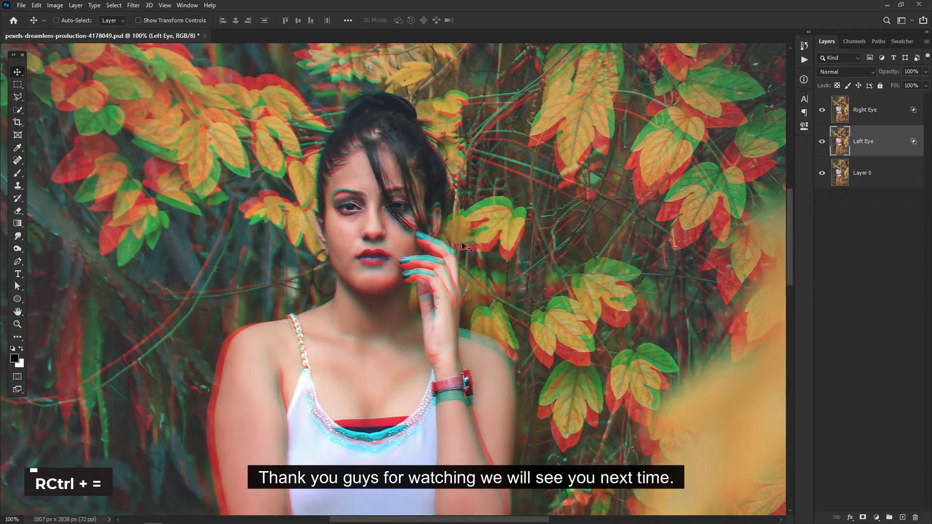
drag(423, 254, 421, 290)
drag(361, 359, 379, 354)
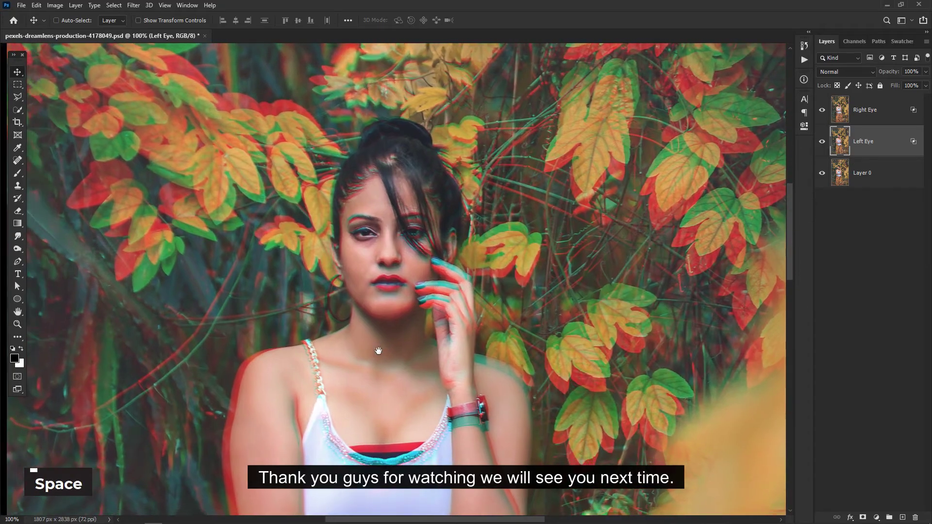